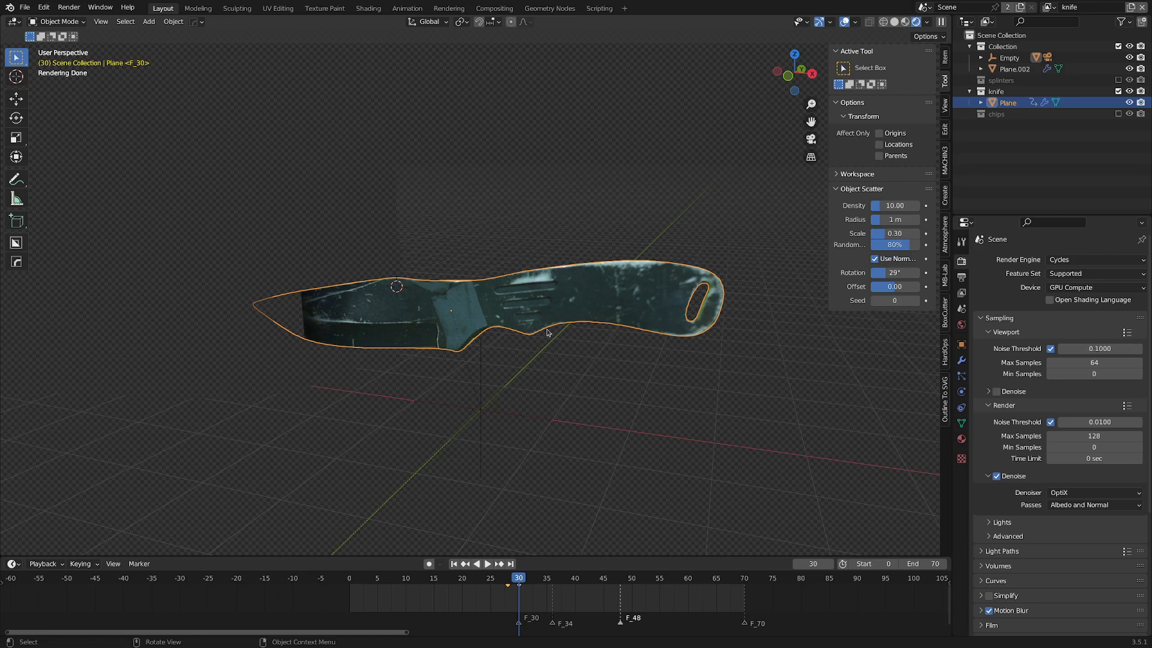
# Step: Inspect the knife model against the tree trunk geometry and select the trunk object
pyautogui.moveTo(593, 358); pyautogui.dragTo(96, 348, button='middle')
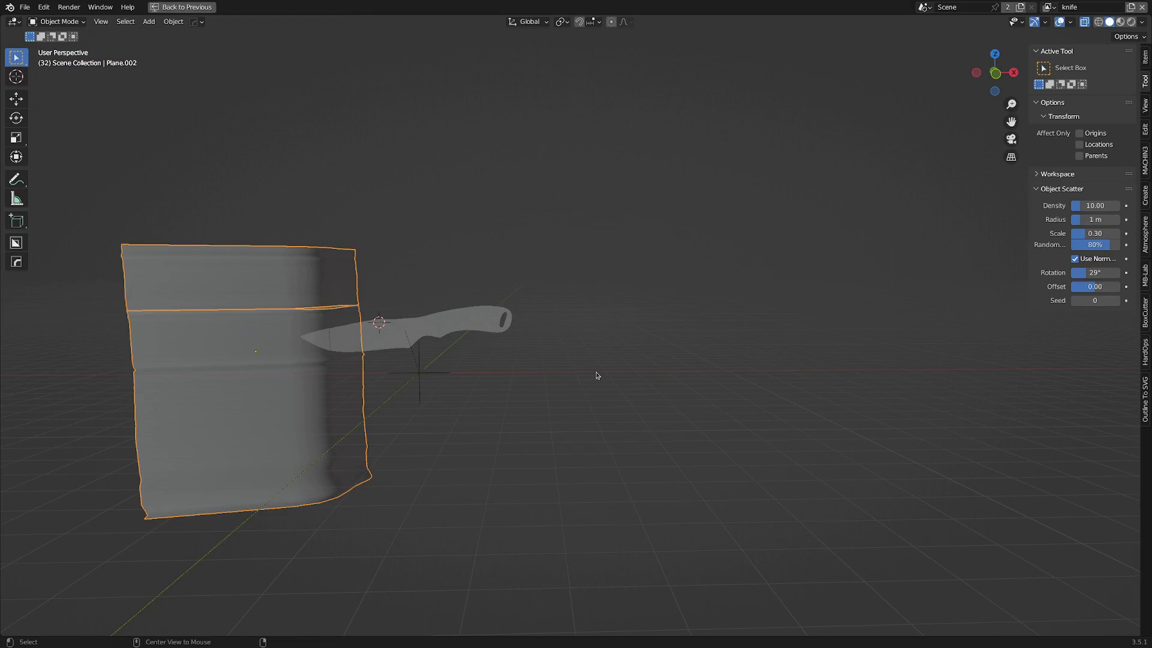
pyautogui.keyDown('alt'); pyautogui.scroll(6, 597, 376); pyautogui.keyUp('alt')
pyautogui.keyDown('alt'); pyautogui.scroll(-6, 596, 375); pyautogui.keyUp('alt')
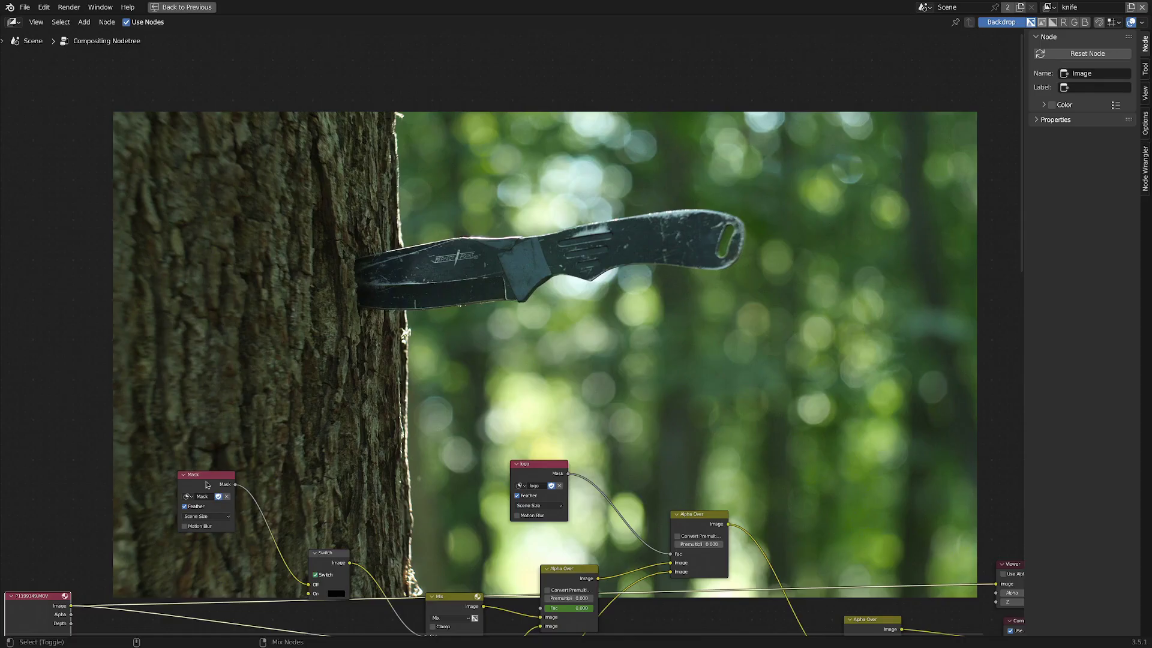
pyautogui.keyDown('ctrl'); pyautogui.keyDown('shift'); pyautogui.click(207, 485); pyautogui.keyUp('shift'); pyautogui.keyUp('ctrl')
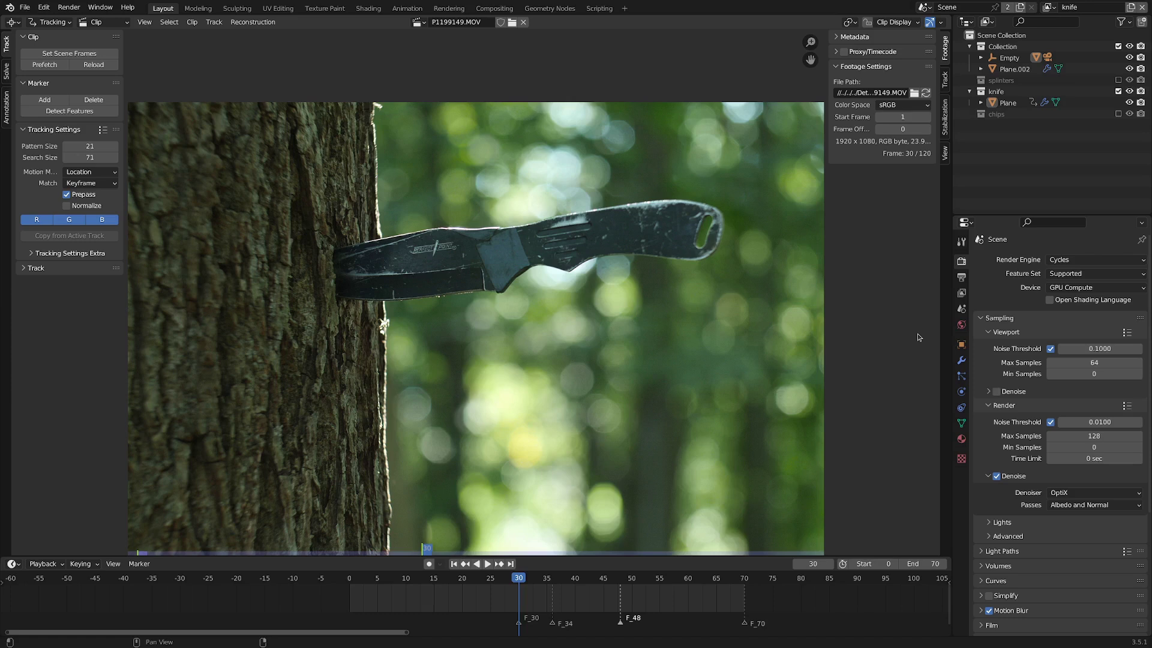
# Step: Switch the clip P1199149.MOV from tracking to Mask mode and create a new mask
pyautogui.scroll(3, 307, 282)
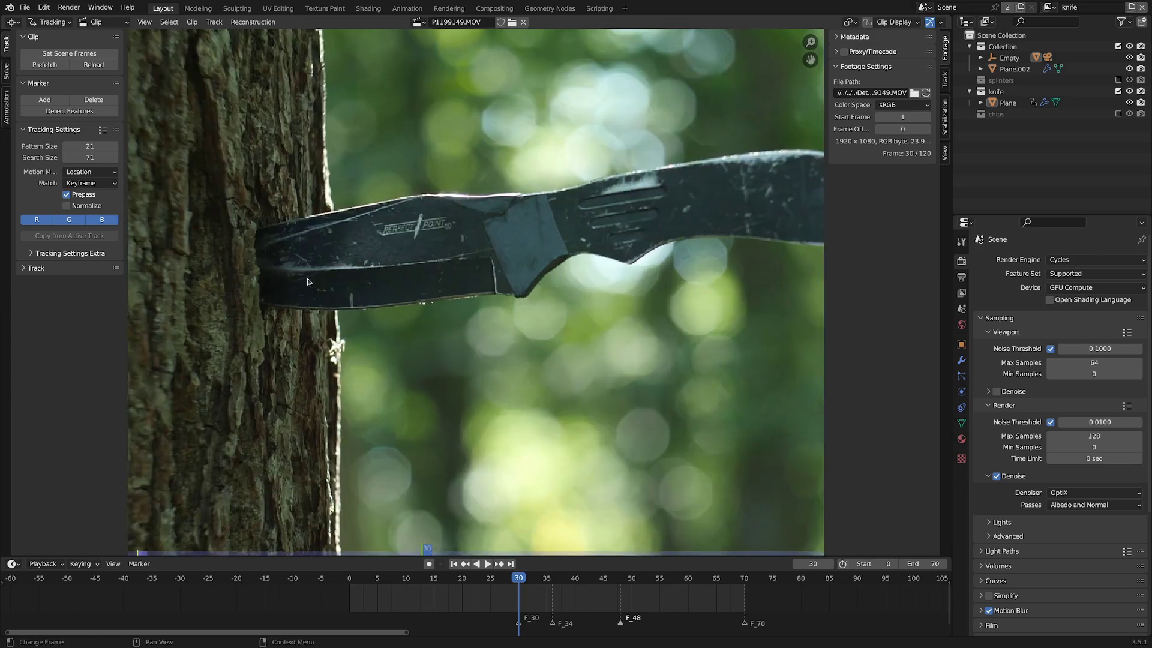
pyautogui.click(54, 23)
pyautogui.click(66, 48)
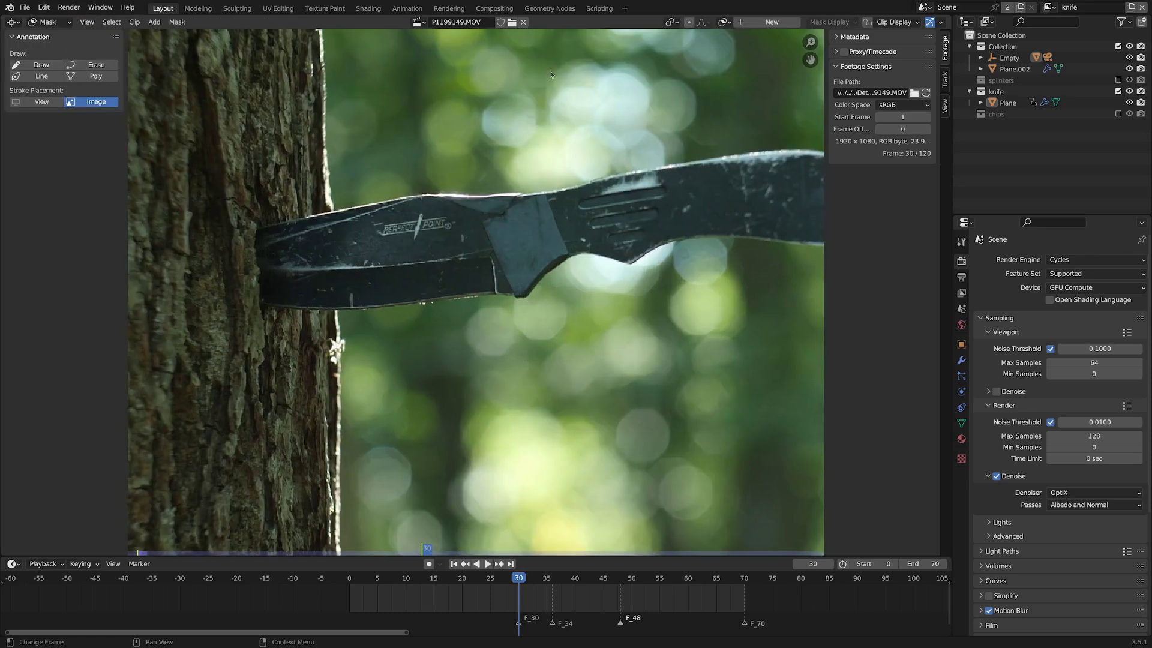
pyautogui.click(771, 22)
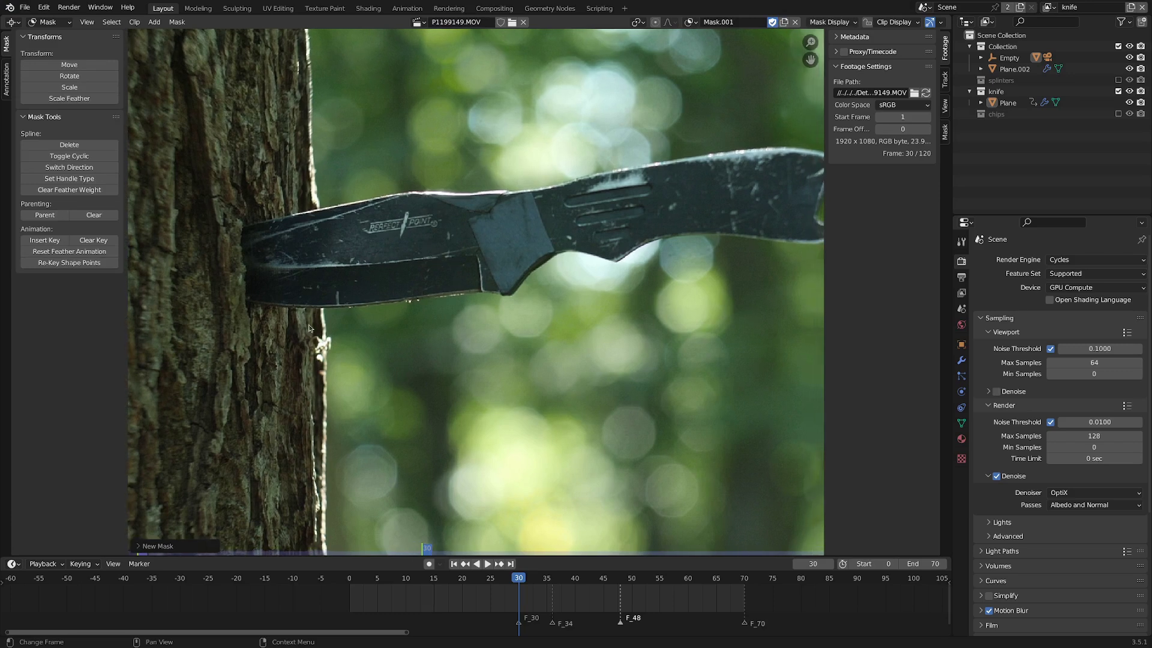
# Step: Outline the visible part of the knife in the footage with mask points and close the spline
pyautogui.moveTo(306, 323); pyautogui.dragTo(430, 315, button='middle')
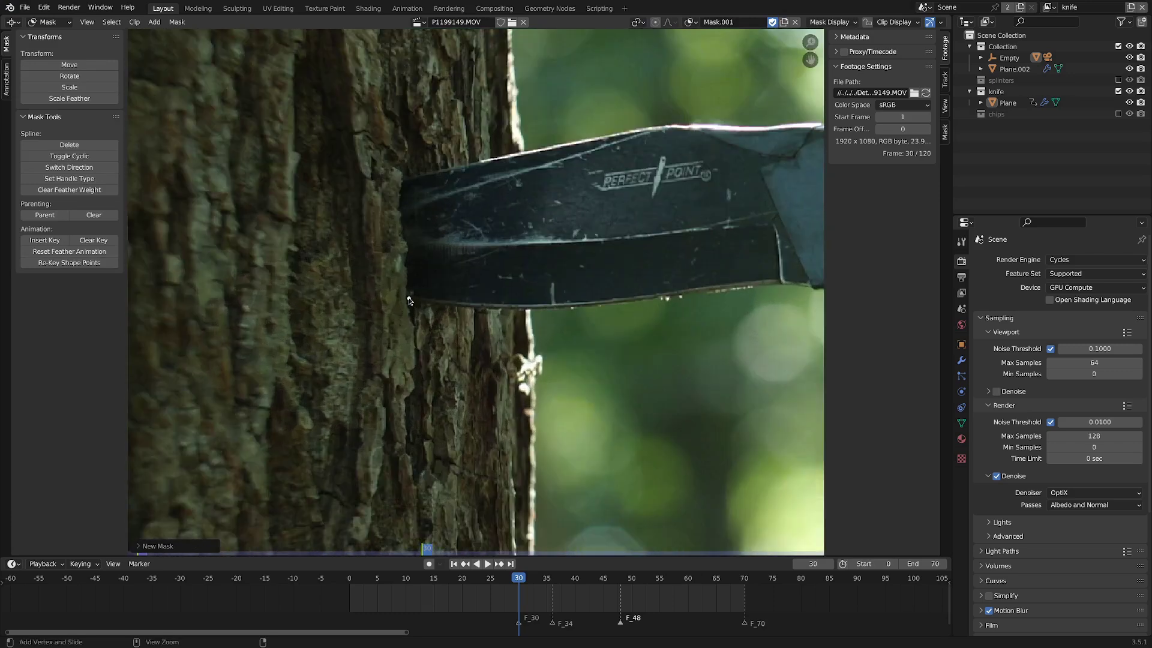
pyautogui.keyDown('ctrl'); pyautogui.moveTo(435, 314); pyautogui.dragTo(443, 313); pyautogui.keyUp('ctrl')
pyautogui.keyDown('ctrl'); pyautogui.click(783, 283); pyautogui.keyUp('ctrl')
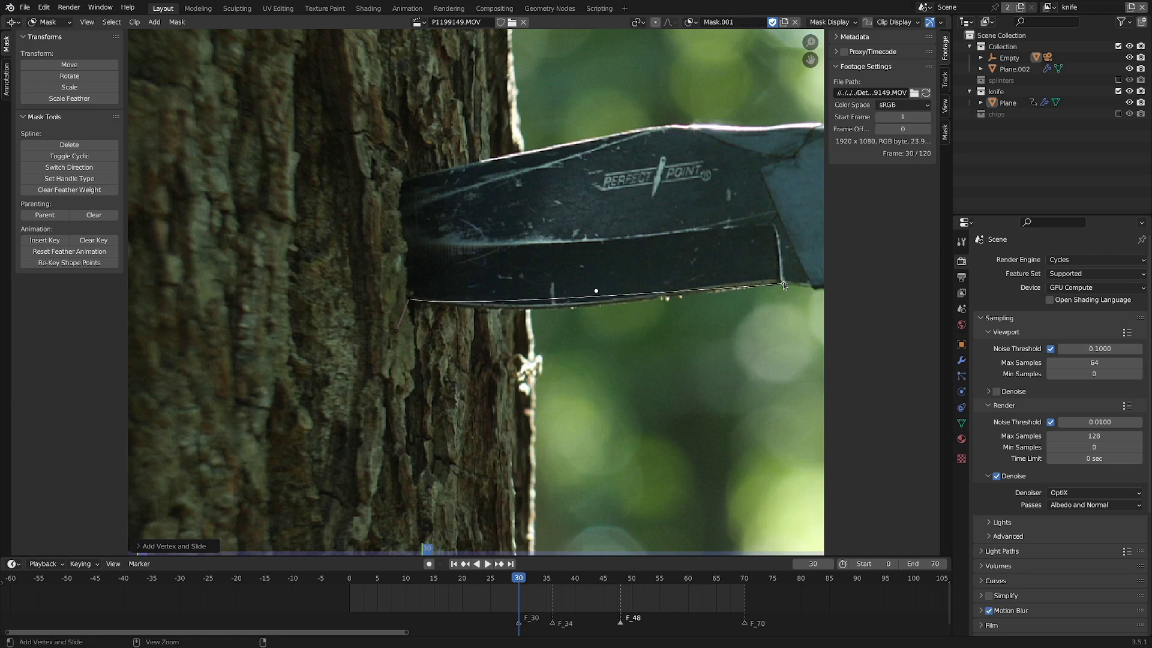
pyautogui.moveTo(783, 283); pyautogui.dragTo(493, 275, button='middle')
pyautogui.keyDown('ctrl'); pyautogui.click(543, 283); pyautogui.keyUp('ctrl')
pyautogui.keyDown('ctrl'); pyautogui.click(623, 217); pyautogui.keyUp('ctrl')
pyautogui.keyDown('ctrl'); pyautogui.click(708, 227); pyautogui.keyUp('ctrl')
pyautogui.keyDown('ctrl'); pyautogui.click(805, 189); pyautogui.keyUp('ctrl')
pyautogui.keyDown('ctrl'); pyautogui.moveTo(806, 189); pyautogui.dragTo(596, 234, button='middle'); pyautogui.keyUp('ctrl')
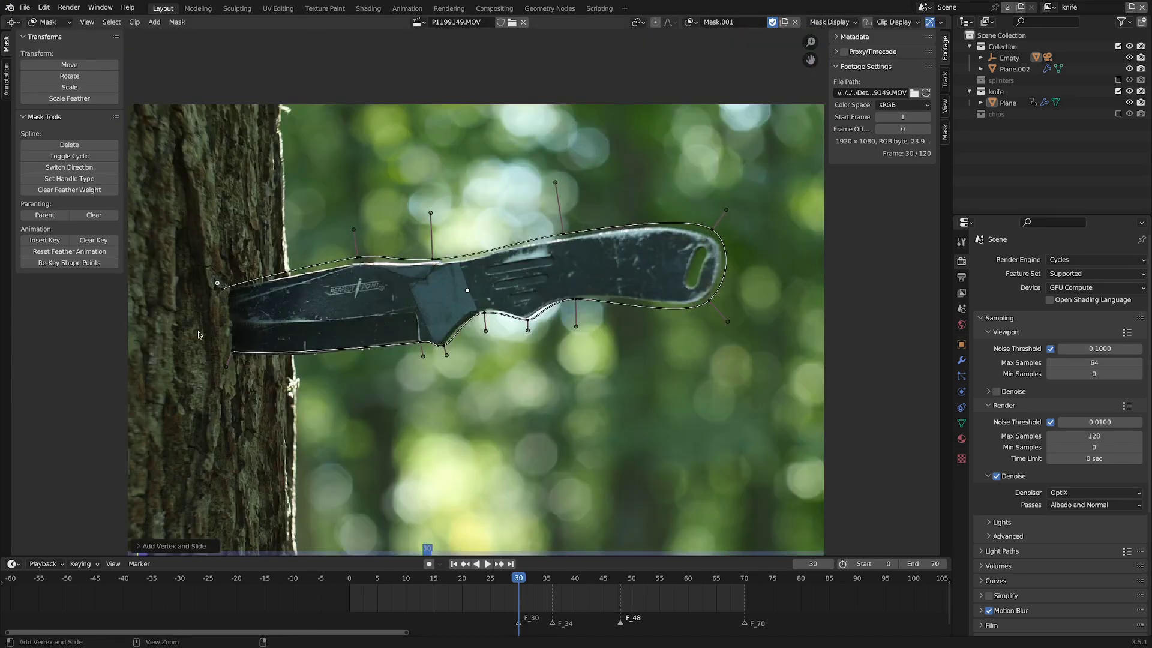
pyautogui.hotkey('alt', 'c')
# Step: Select all the mask points and expand the mask's feather well outside the knife outline
pyautogui.press('a')
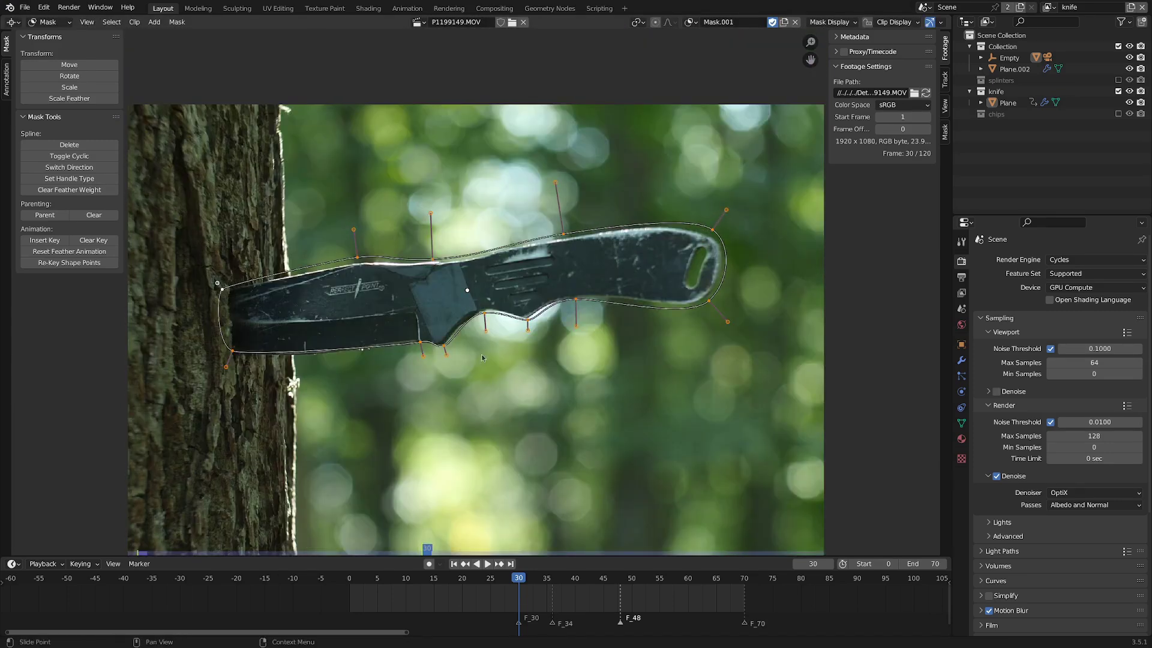
pyautogui.moveTo(499, 350); pyautogui.dragTo(496, 327, button='middle')
pyautogui.hotkey('alt', 's')
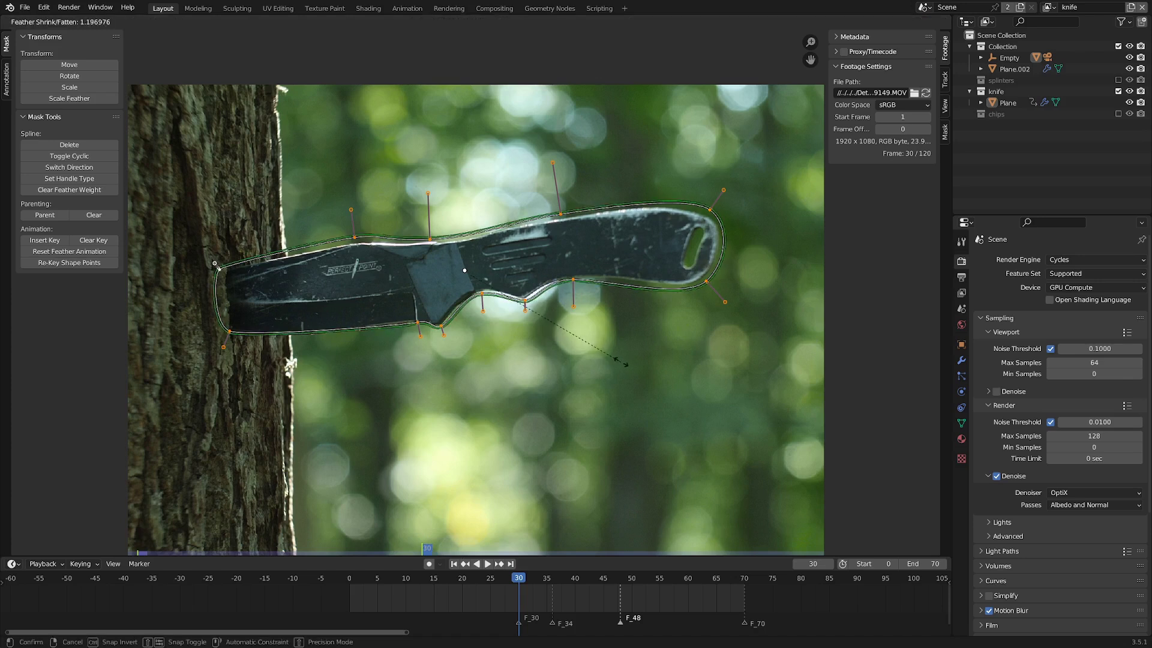
pyautogui.click(343, 328)
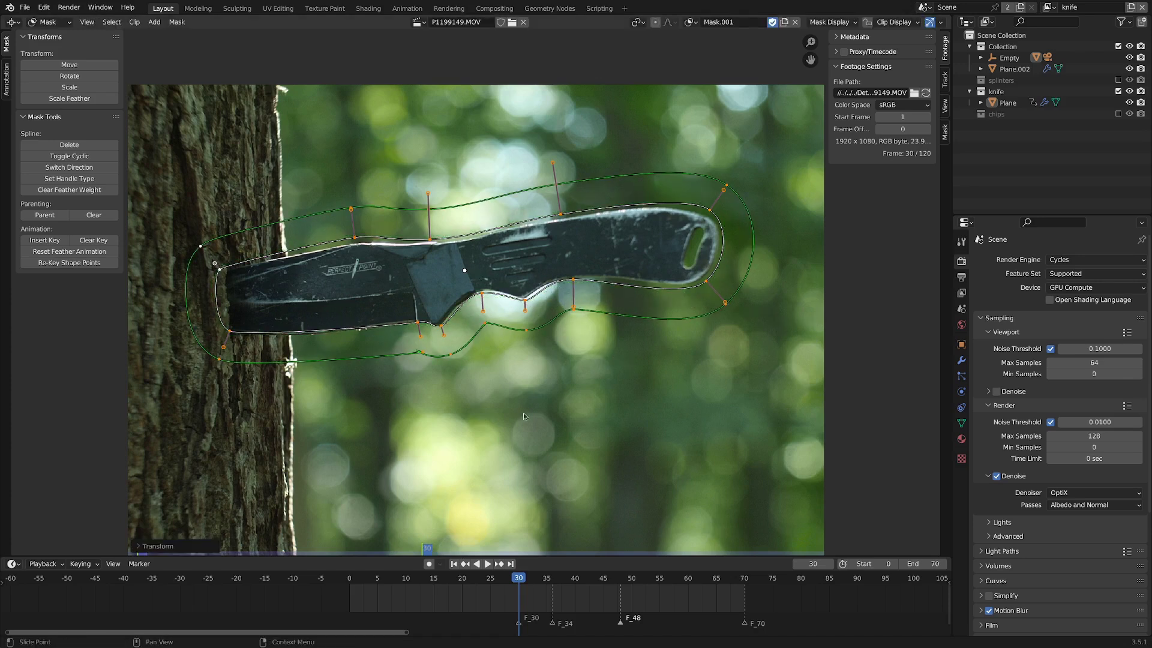
pyautogui.moveTo(637, 341); pyautogui.dragTo(641, 351, button='middle')
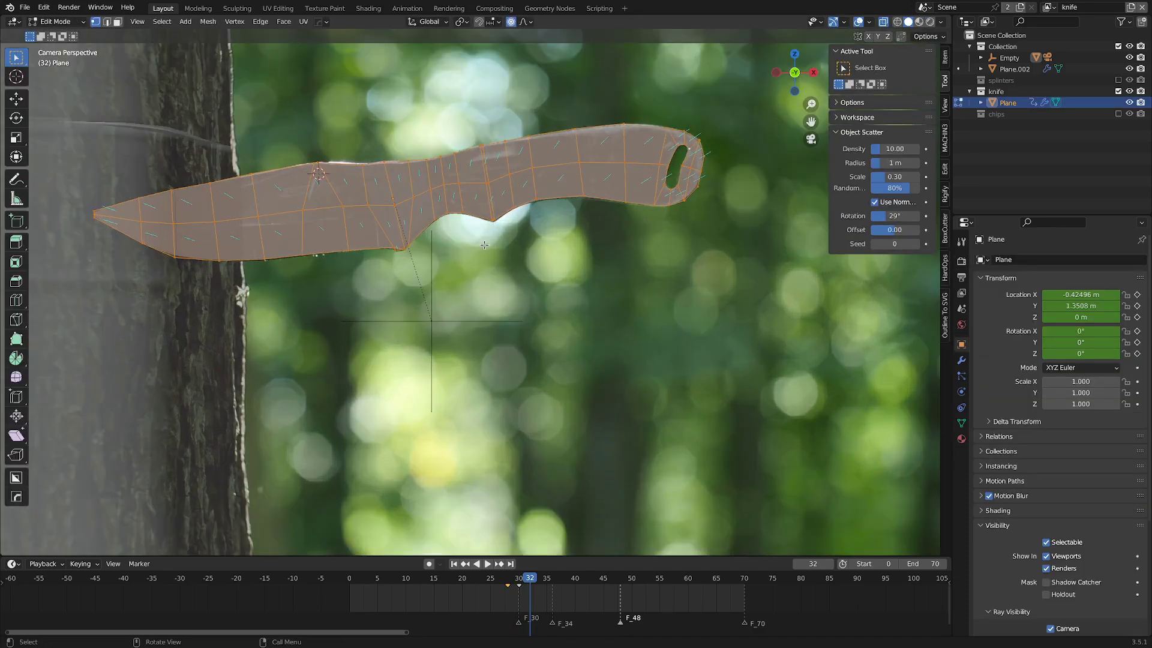
# Step: Leave mesh editing on the knife, select the camera and show its background image settings for P1199149.MOV
pyautogui.press('Tab')
pyautogui.scroll(-3, 459, 144)
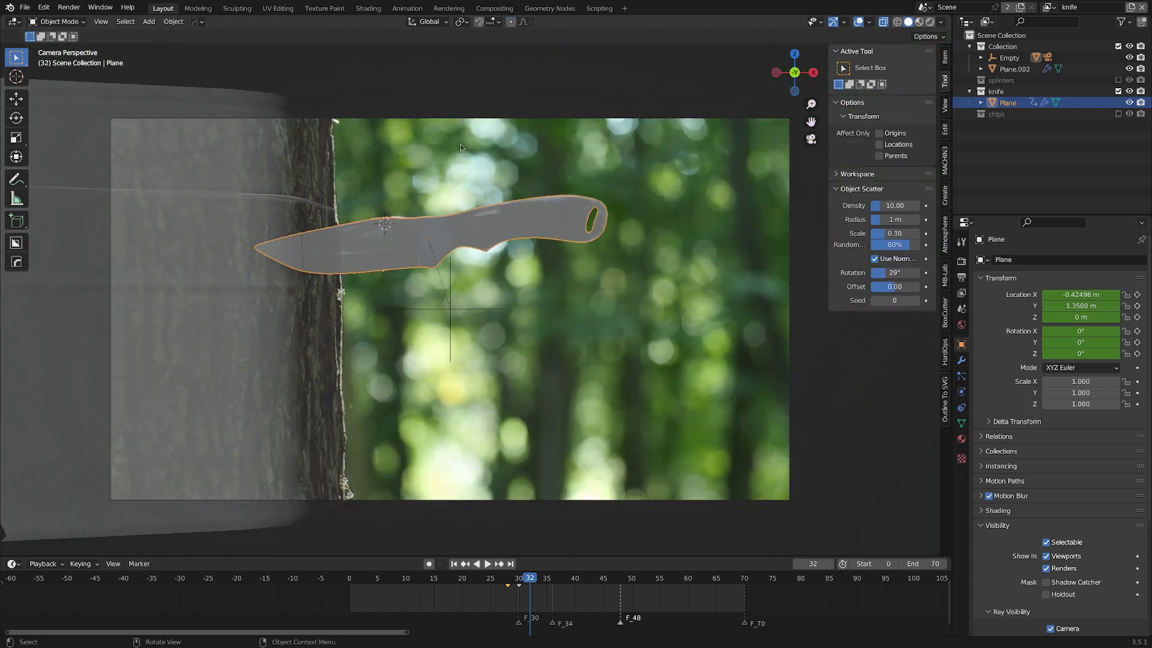
pyautogui.click(465, 118)
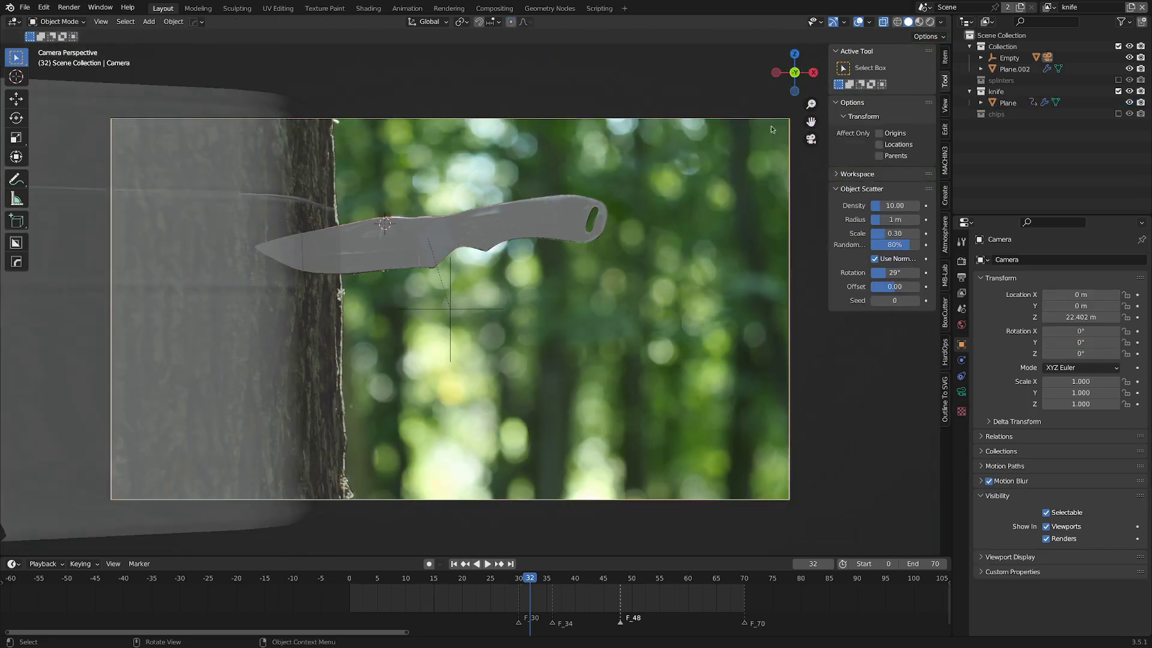
pyautogui.click(963, 392)
pyautogui.scroll(-3, 1014, 437)
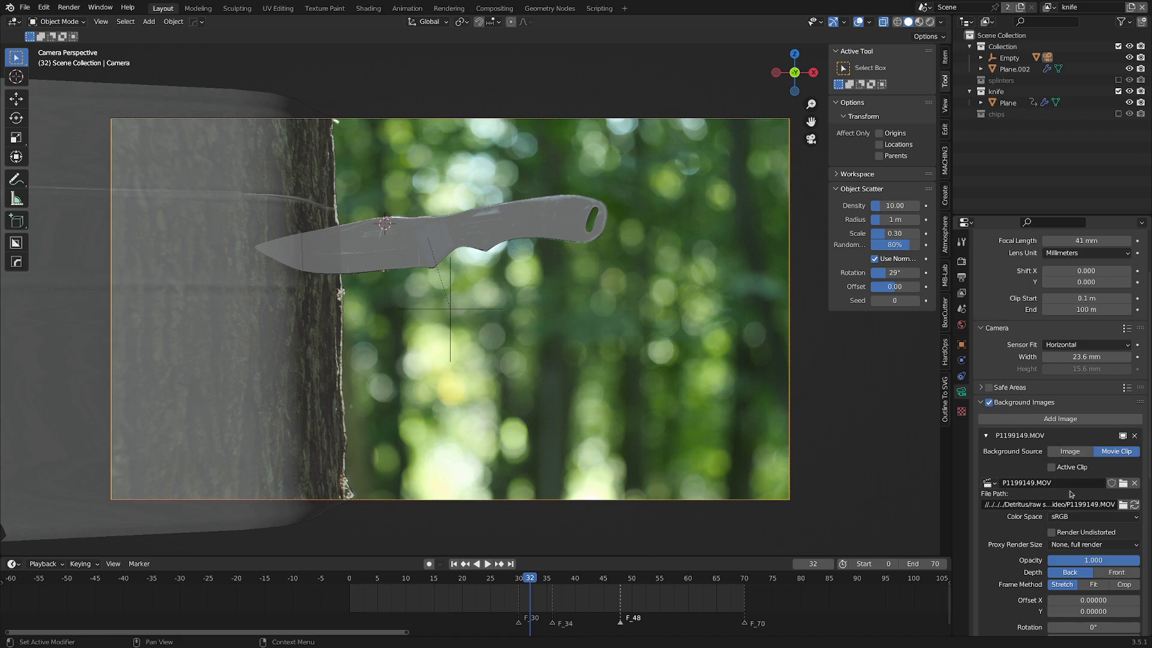
# Step: Select the knife object in the camera view and put its mesh in Edit Mode
pyautogui.click(444, 227)
pyautogui.scroll(3, 444, 228)
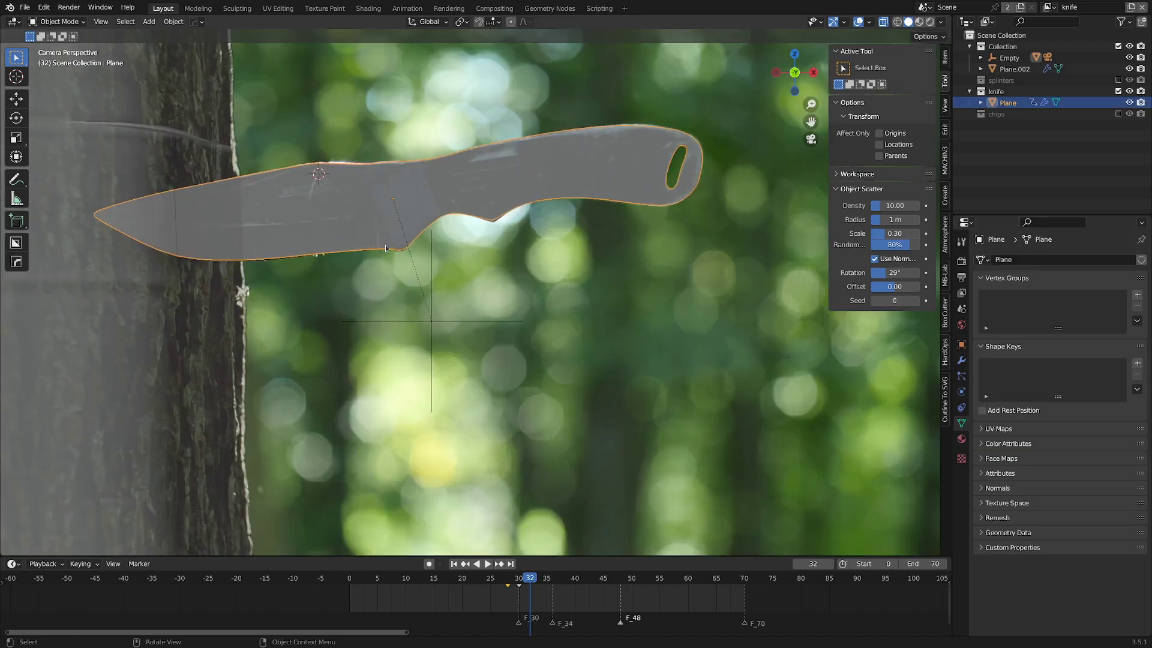
pyautogui.hotkey('ctrl', 'Tab')
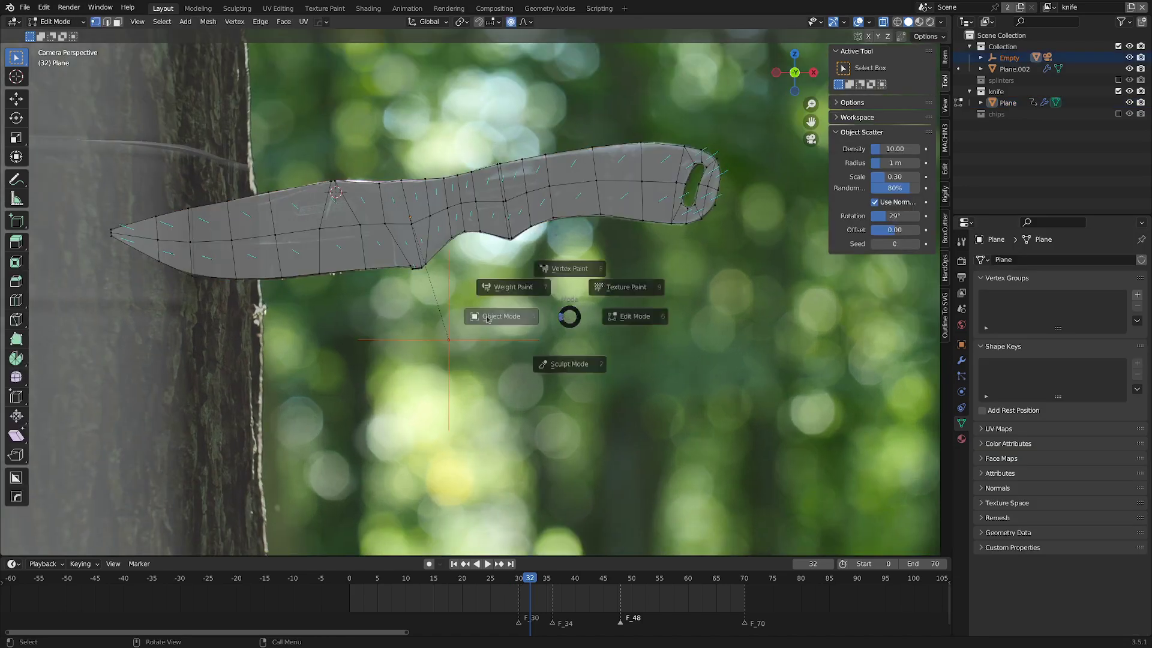
pyautogui.click(487, 320)
pyautogui.hotkey('ctrl', 'Tab')
pyautogui.click(462, 302)
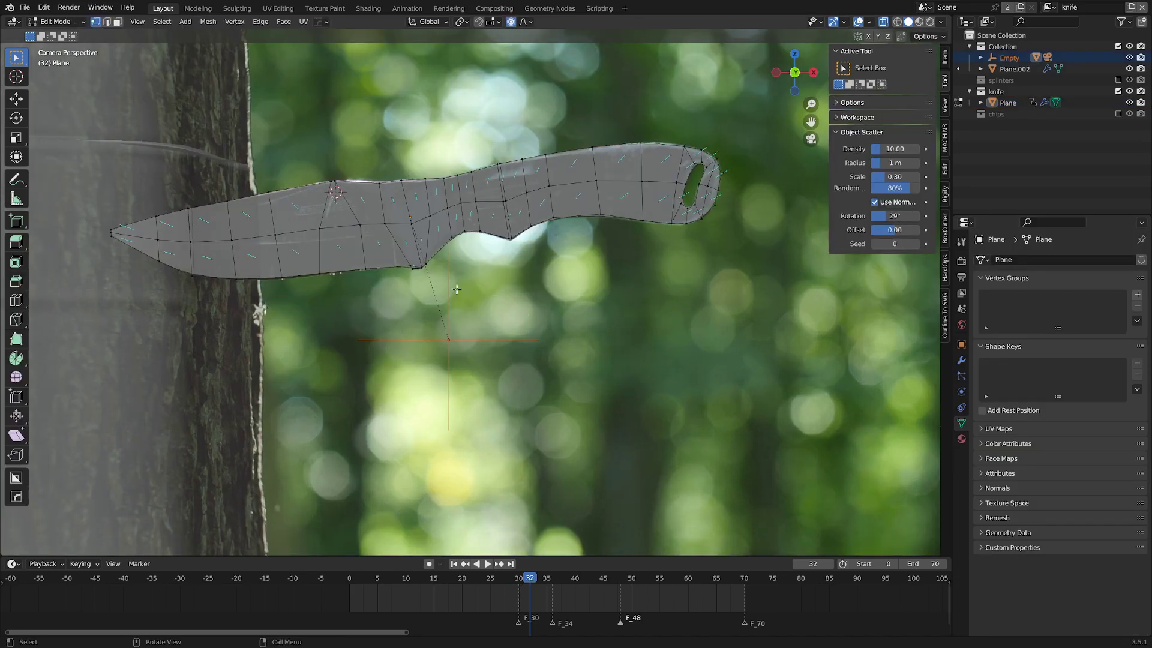
pyautogui.keyDown('shift'); pyautogui.moveTo(357, 307); pyautogui.dragTo(477, 305, button='middle'); pyautogui.keyUp('shift')
# Step: Unwrap the entire knife mesh with Project from View, using Camera Bounds
pyautogui.scroll(-2, 508, 305)
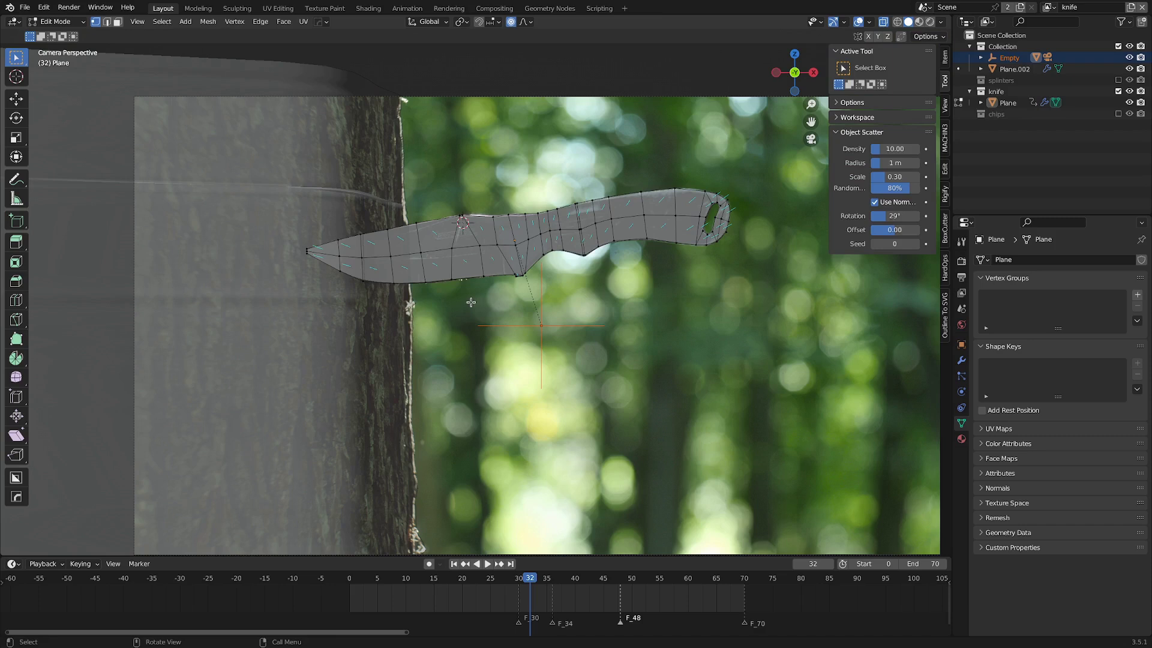
pyautogui.press('a')
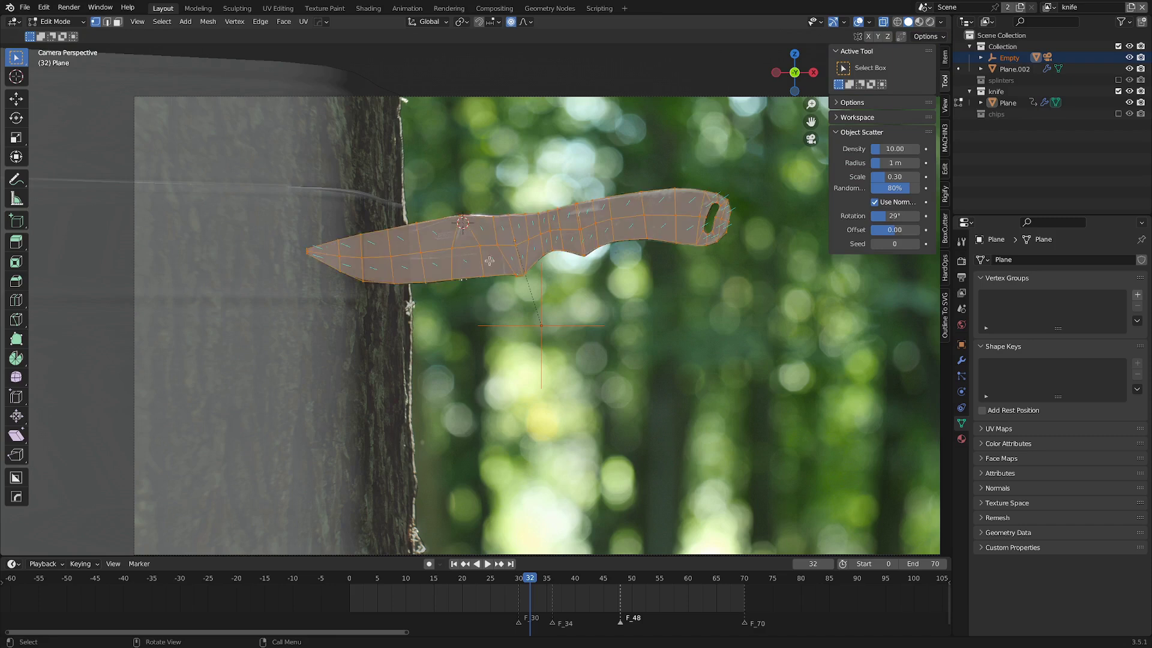
pyautogui.press('u')
pyautogui.click(552, 246)
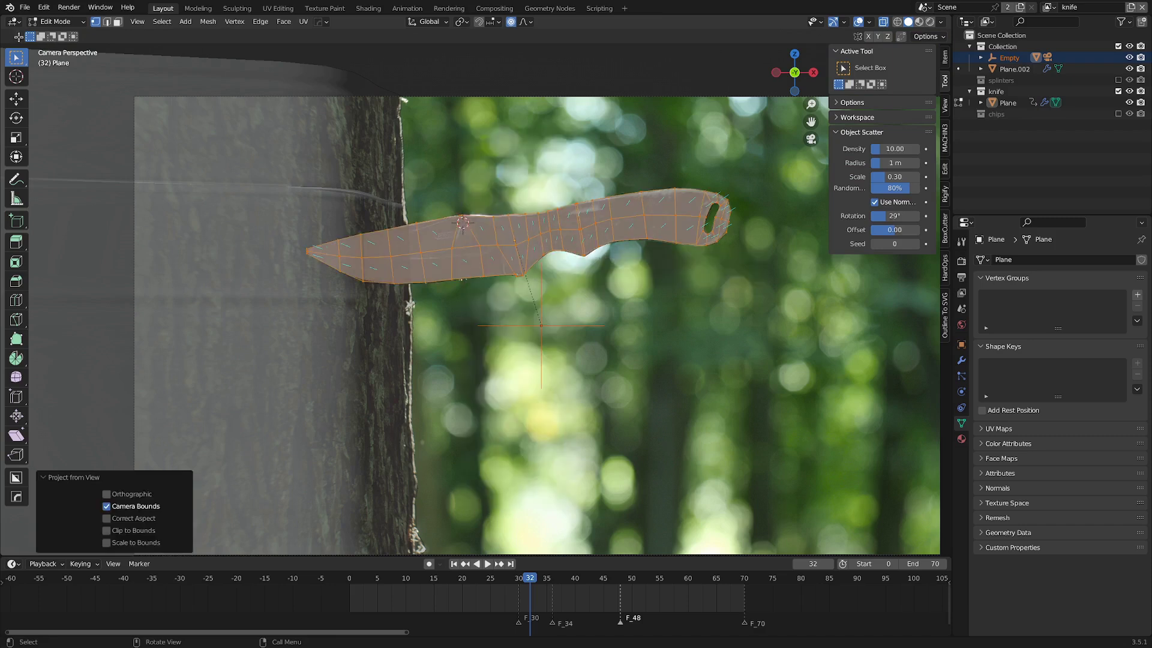
# Step: Split the 3D viewport, turn the new area into a UV Editor and maximize it to show the whole knife
pyautogui.moveTo(2, 18); pyautogui.dragTo(235, 42)
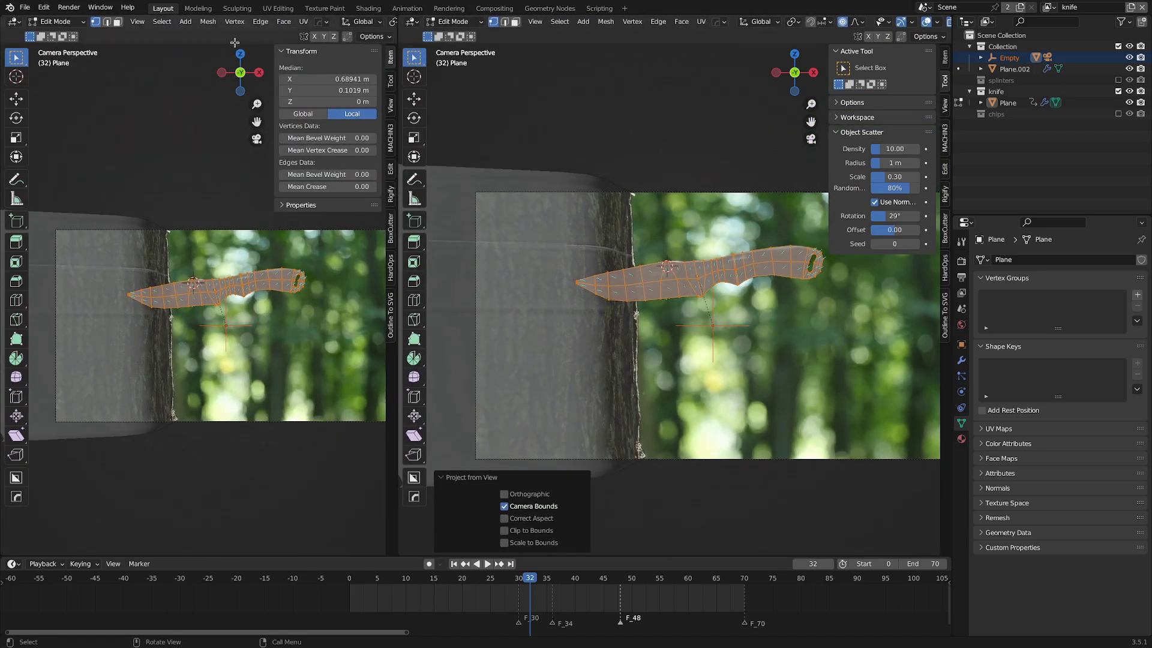
pyautogui.click(13, 22)
pyautogui.click(36, 88)
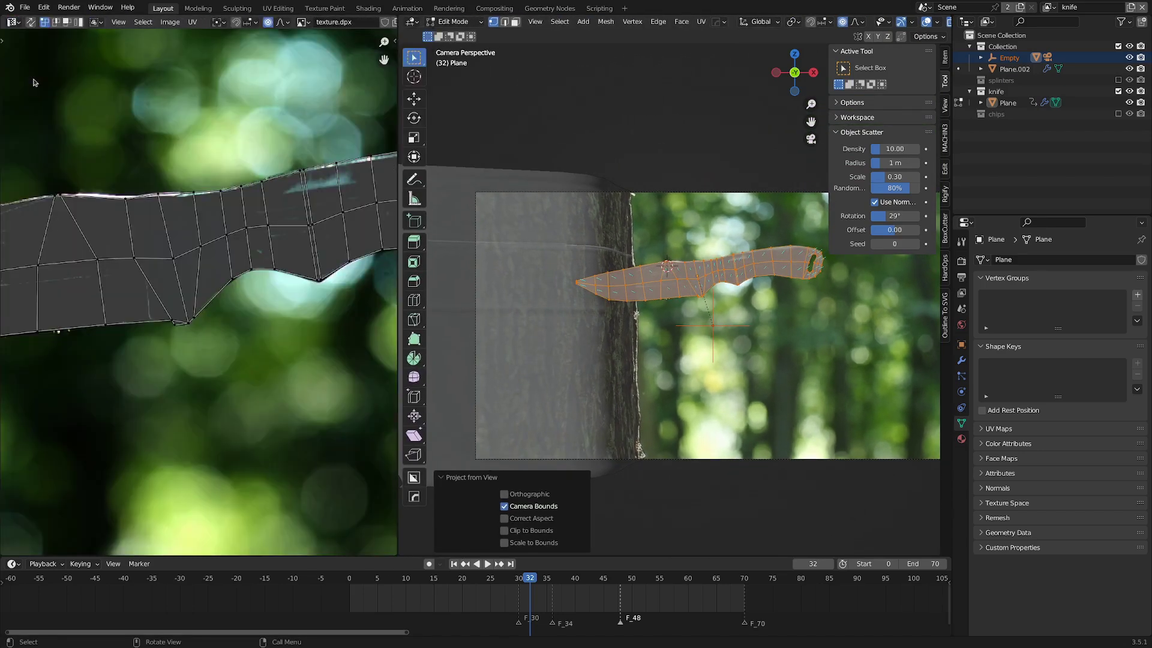
pyautogui.hotkey('ctrl', 'space')
pyautogui.scroll(-4, 771, 306)
pyautogui.scroll(3, 723, 338)
pyautogui.moveTo(704, 354); pyautogui.dragTo(702, 336, button='middle')
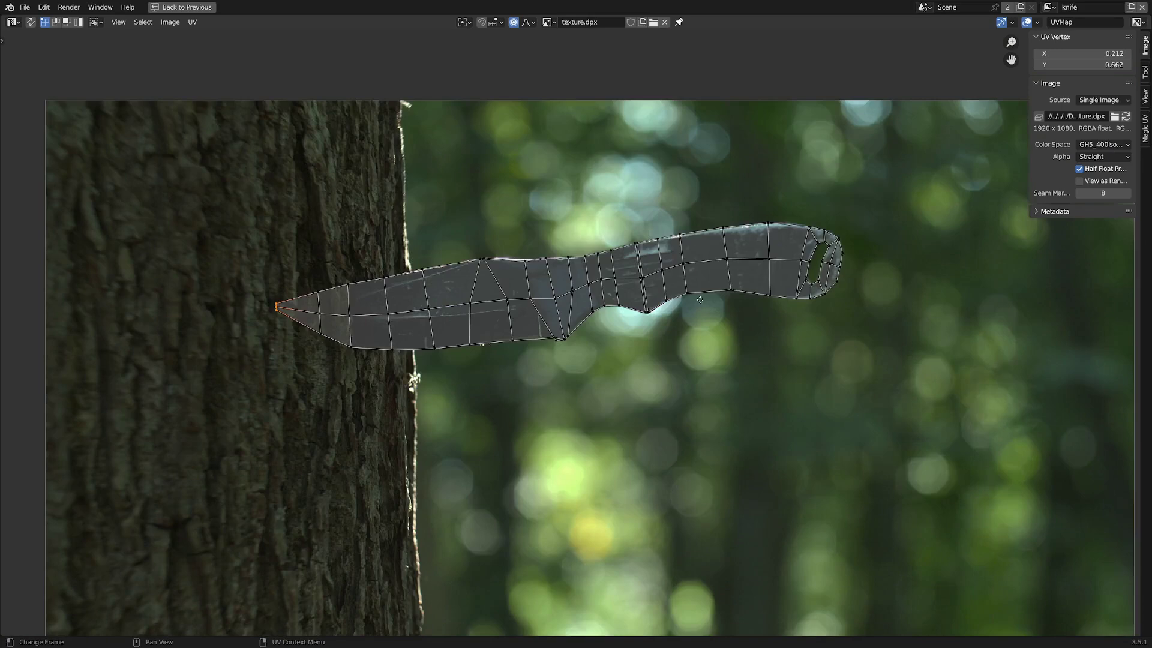
pyautogui.moveTo(702, 336); pyautogui.dragTo(701, 297, button='middle')
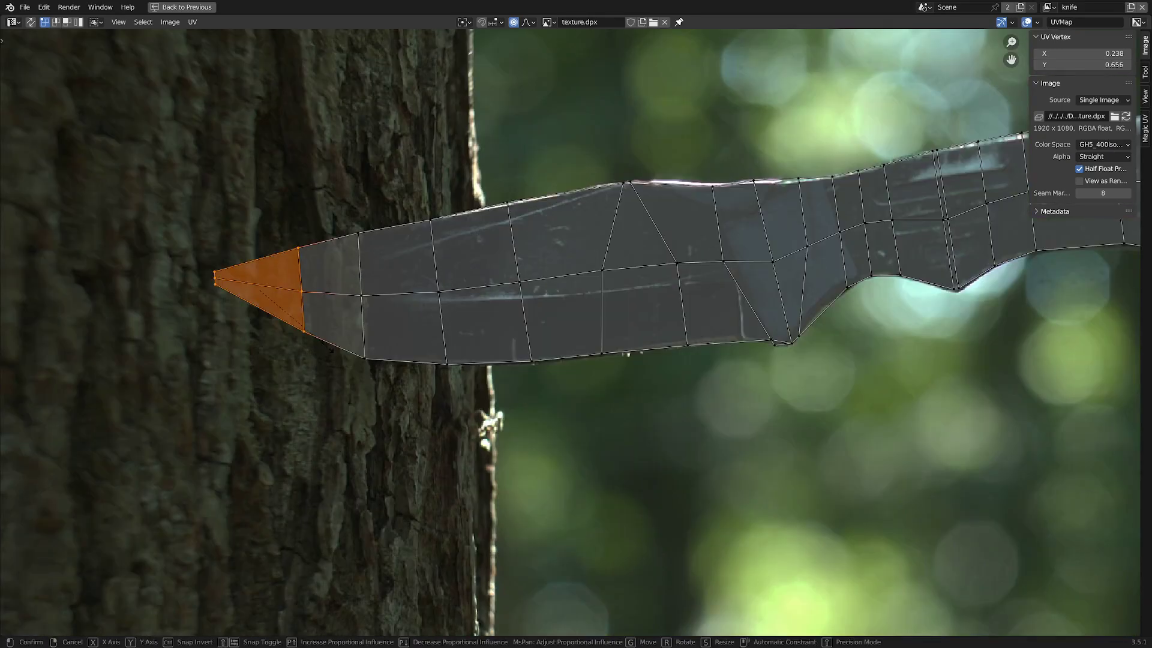
pyautogui.write('s-1')
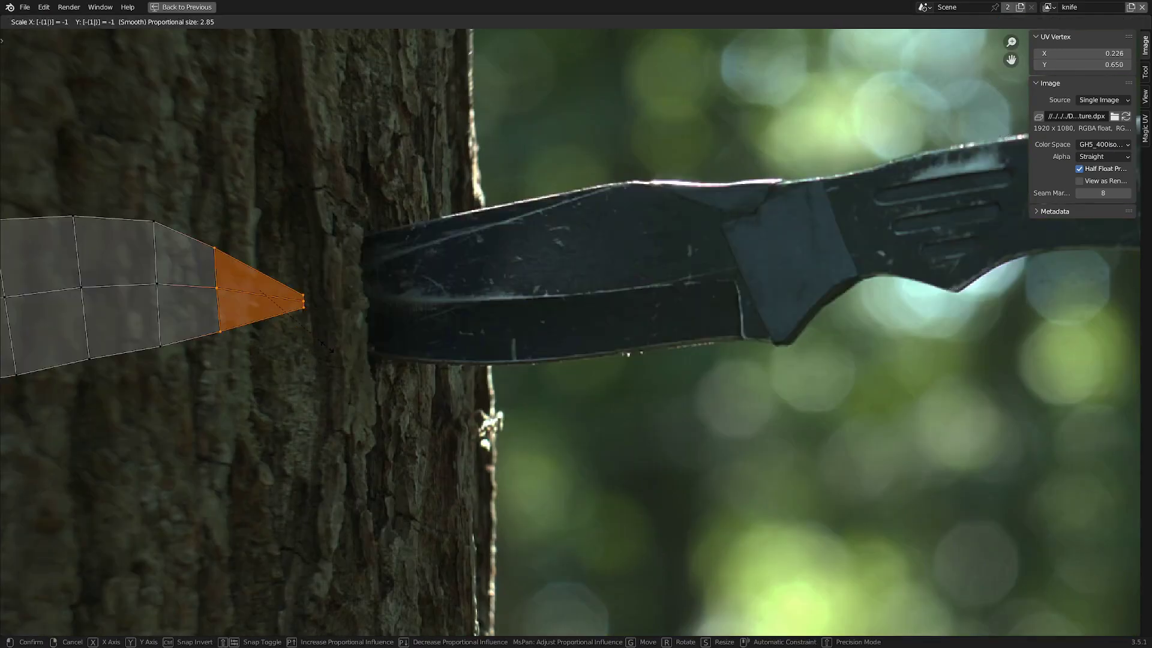
pyautogui.press('Escape')
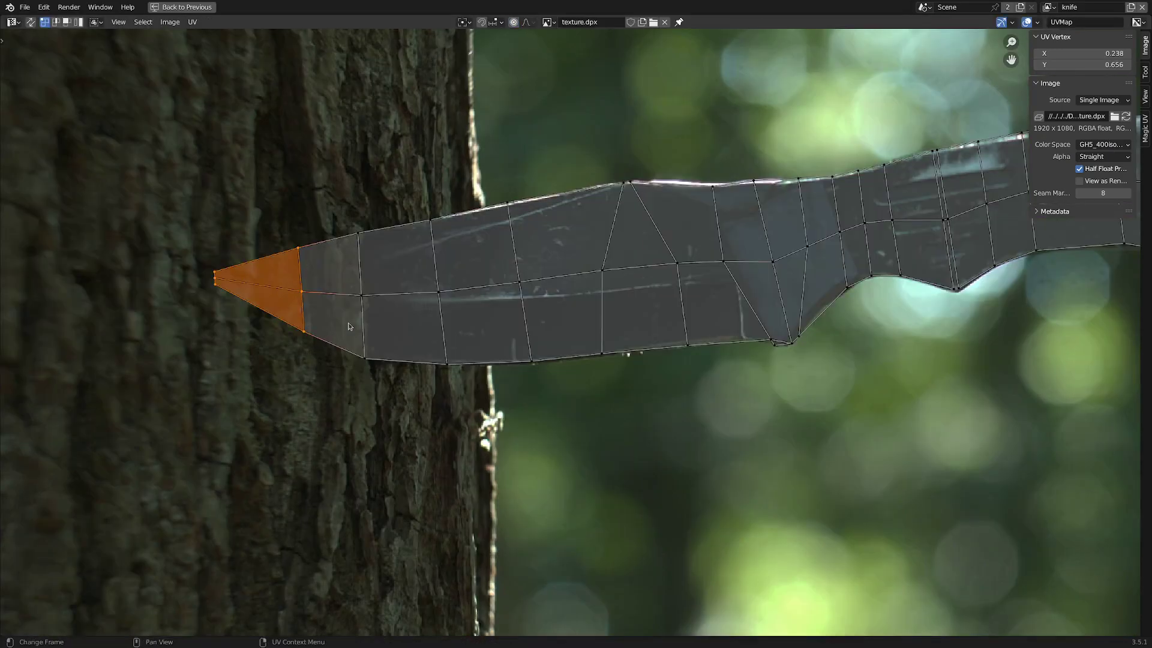
# Step: Mirror the blade tip's UVs along X with a scale of -1 and move them onto the visible blade
pyautogui.press('s')
pyautogui.press('x')
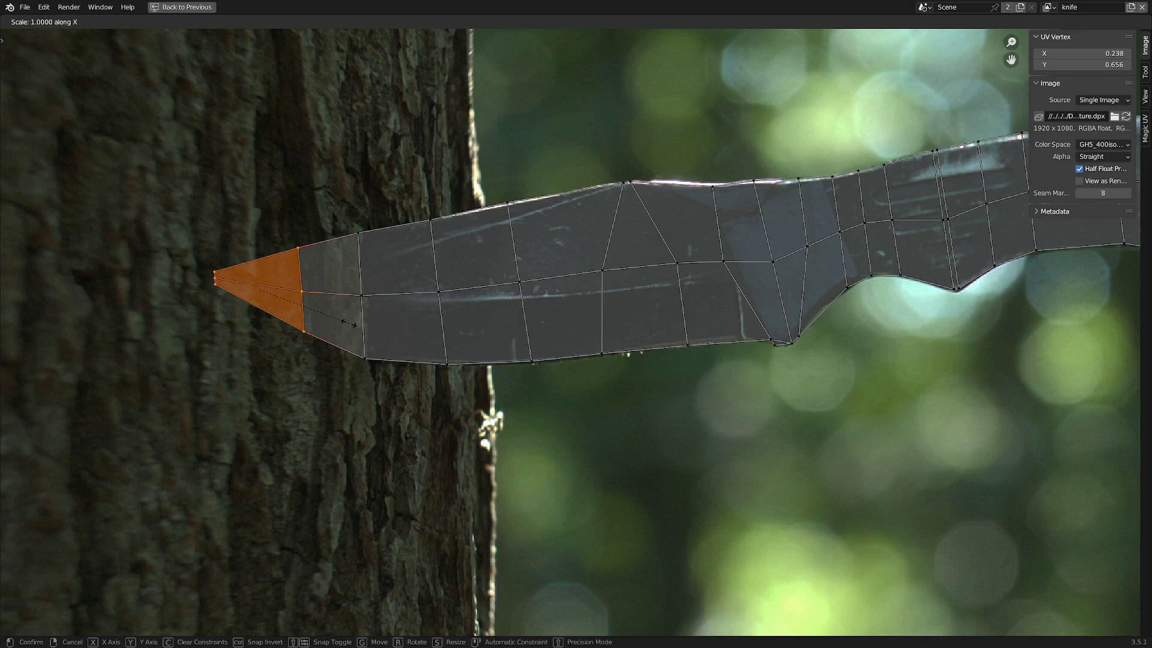
pyautogui.write('-1')
pyautogui.press('Return')
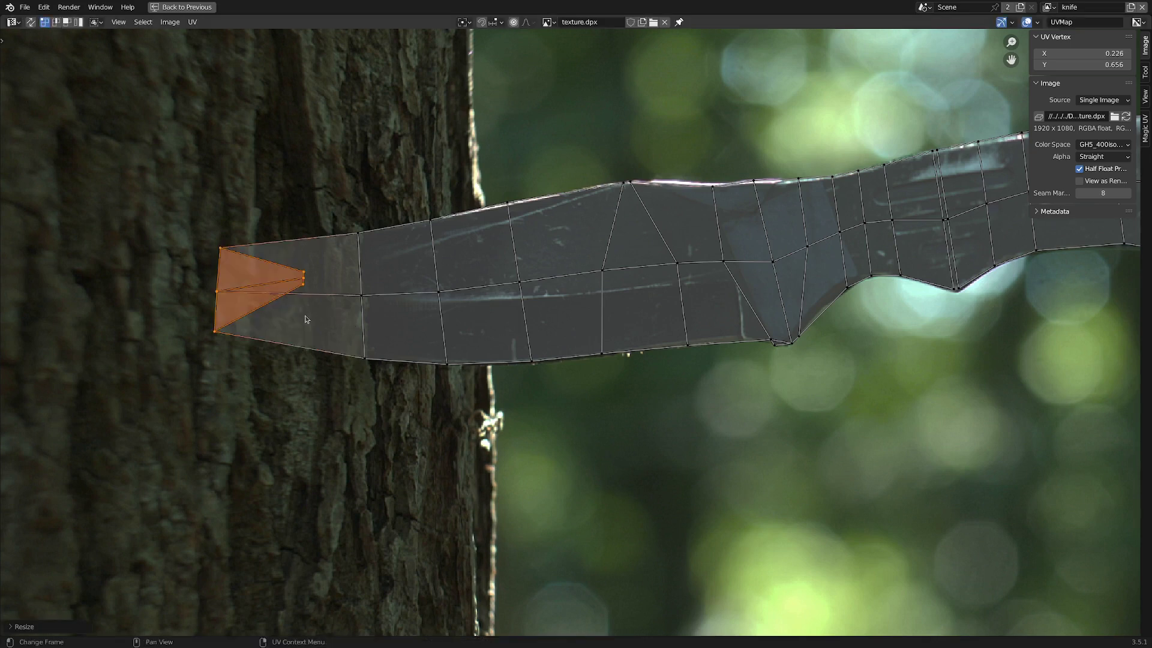
pyautogui.press('g')
pyautogui.click(514, 319)
# Step: Check the folded blade tip UVs against the knife texture beneath them
pyautogui.press('Tab')
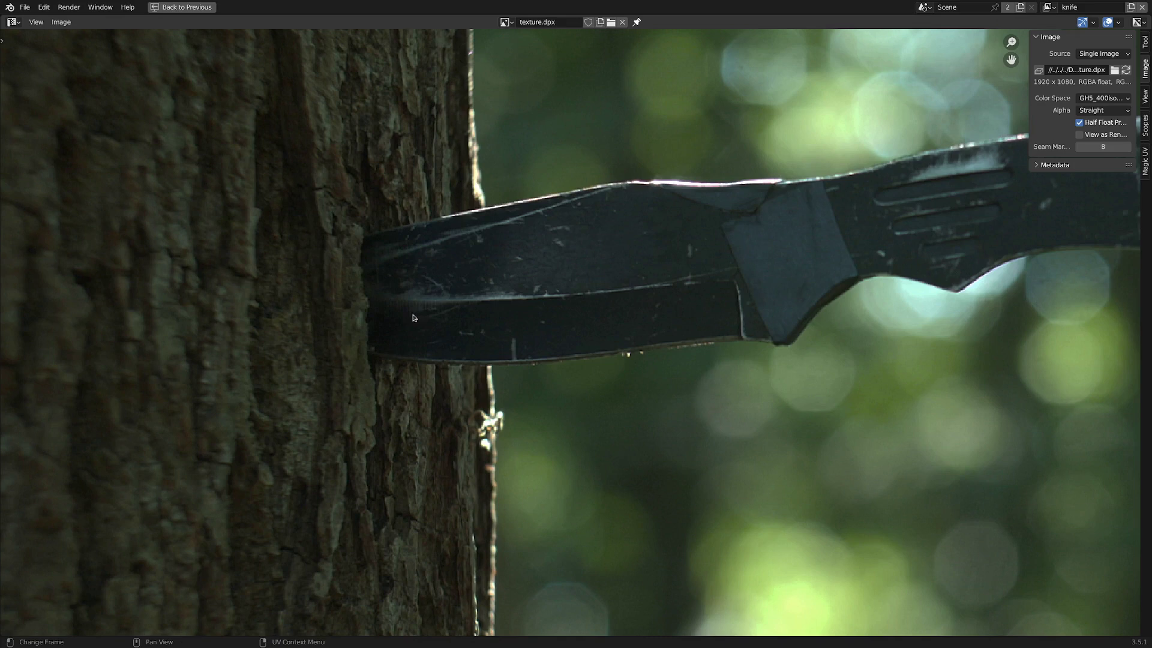
pyautogui.press('Tab')
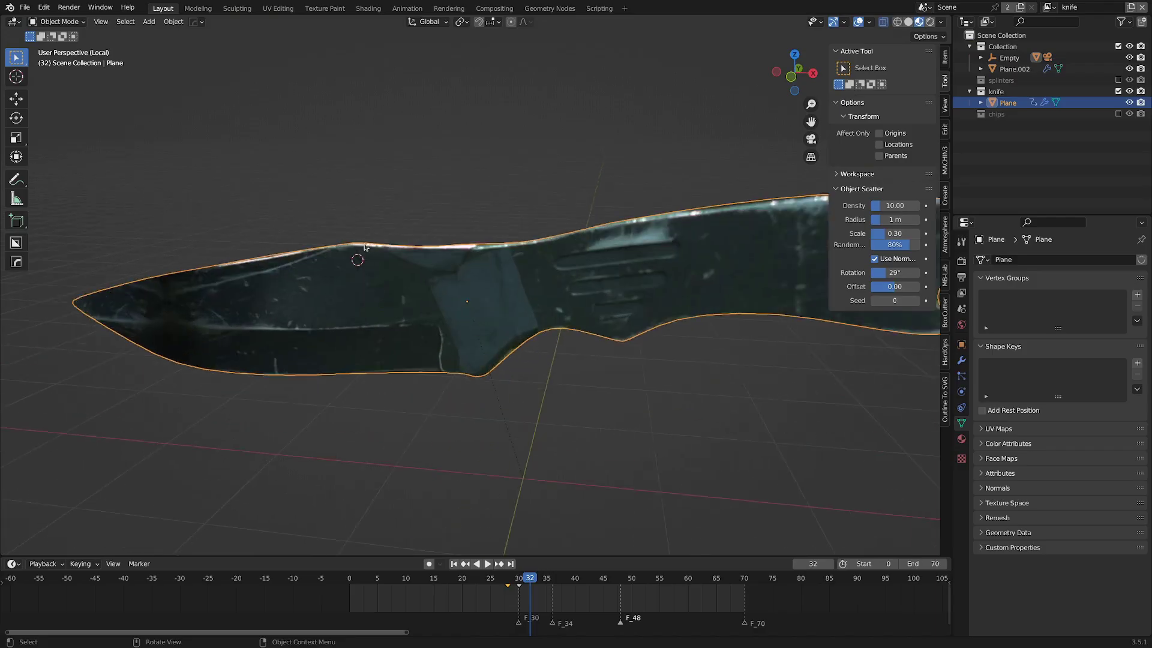
pyautogui.scroll(-3, 414, 288)
pyautogui.scroll(3, 414, 288)
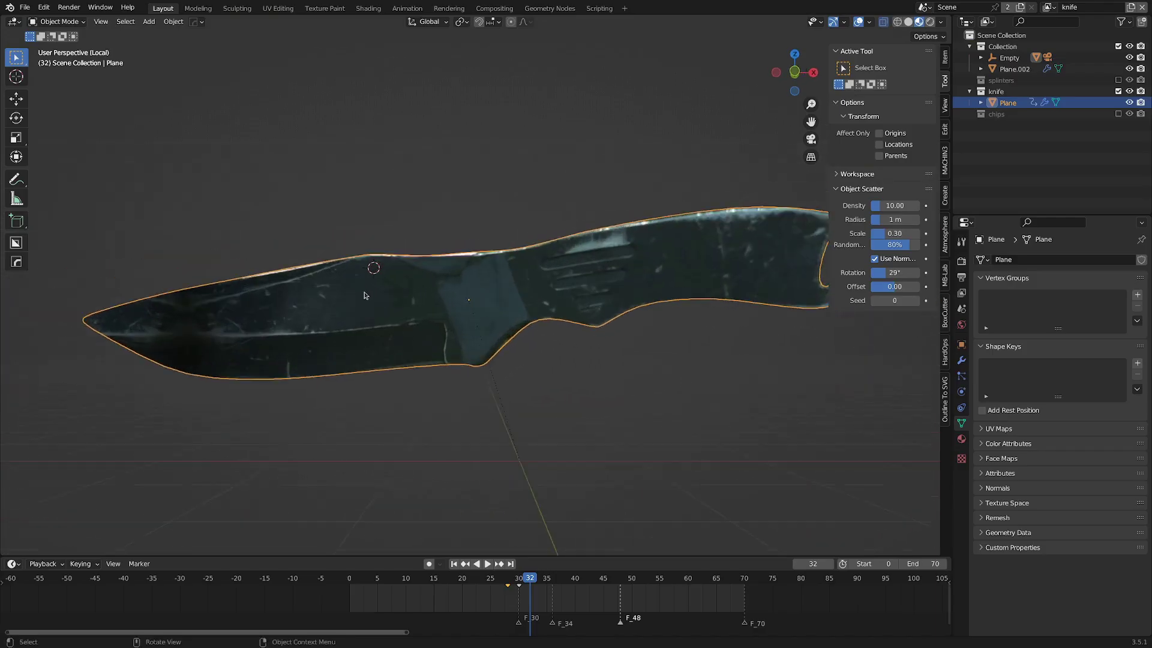
# Step: Reposition the texture.dpx, Emission and Material Output nodes slightly in the knife's material
pyautogui.moveTo(624, 399); pyautogui.dragTo(680, 389)
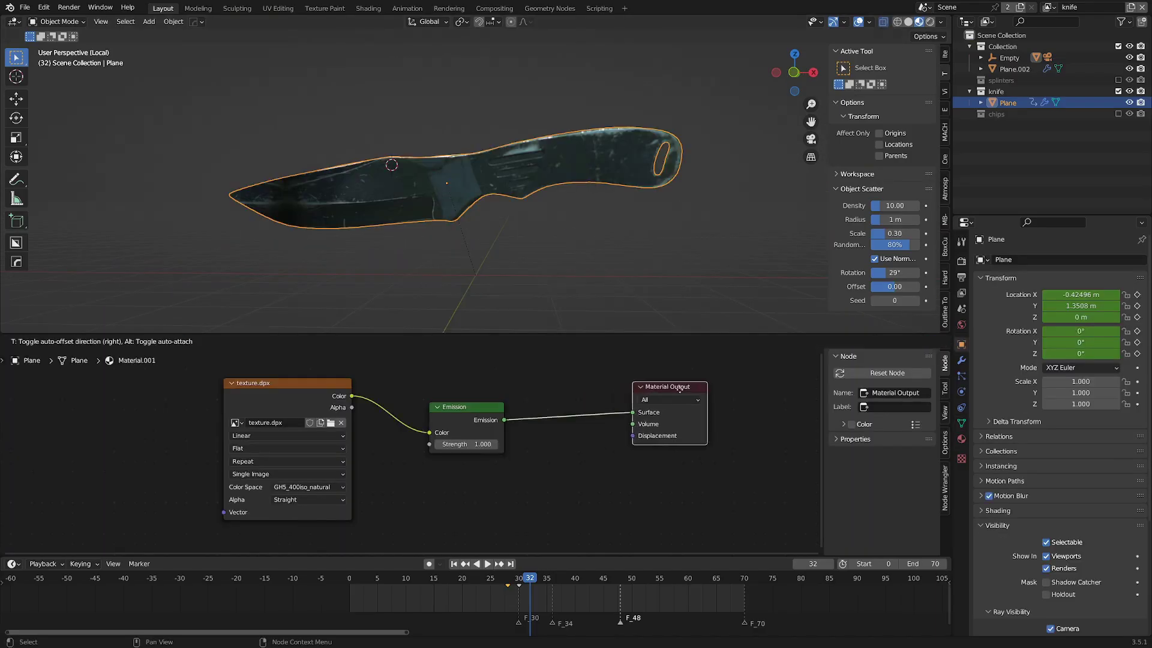
pyautogui.click(627, 404)
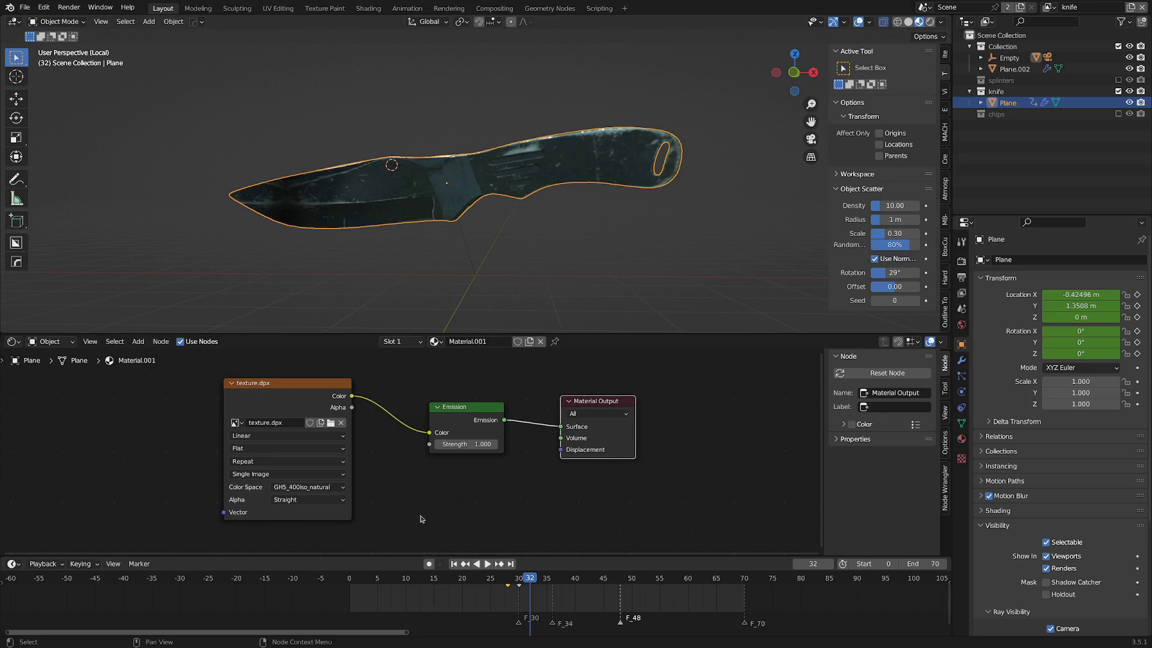
pyautogui.moveTo(340, 472); pyautogui.dragTo(366, 464)
pyautogui.moveTo(501, 410); pyautogui.dragTo(506, 410)
pyautogui.moveTo(622, 399)
pyautogui.mouseDown()
pyautogui.moveTo(649, 400)
pyautogui.moveTo(633, 400)
pyautogui.mouseUp()
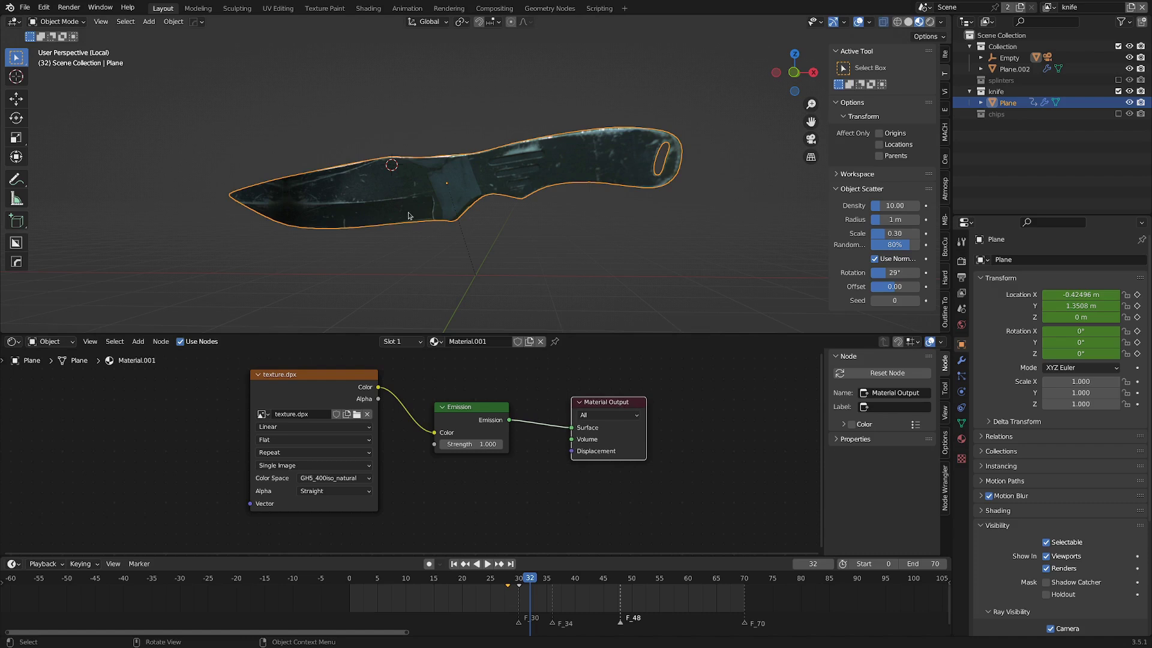
# Step: Try moving the textured knife away from its frame 30 position in the camera view
pyautogui.moveTo(408, 215); pyautogui.dragTo(506, 217, button='middle')
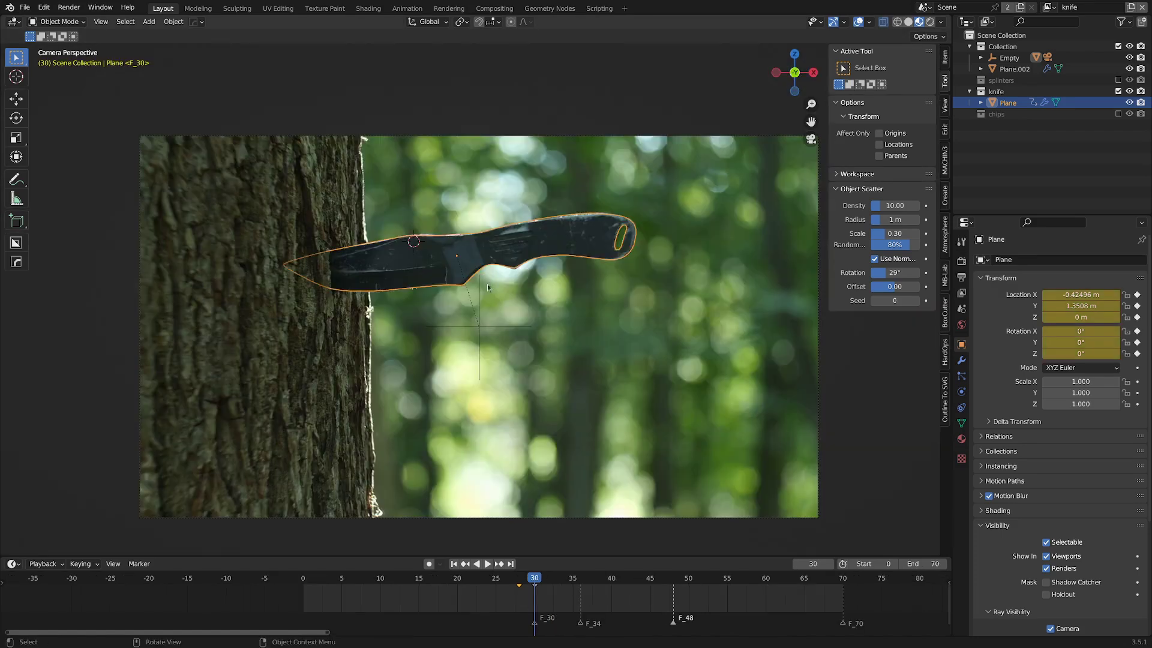
pyautogui.press('g')
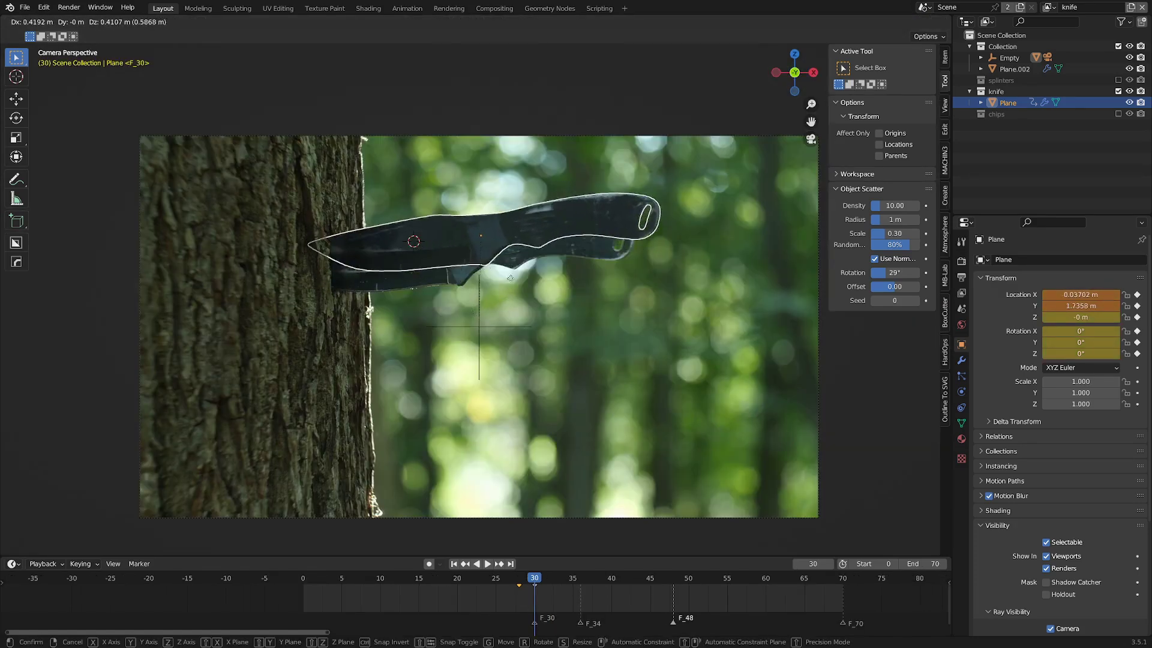
pyautogui.press('Escape')
pyautogui.scroll(5, 538, 601)
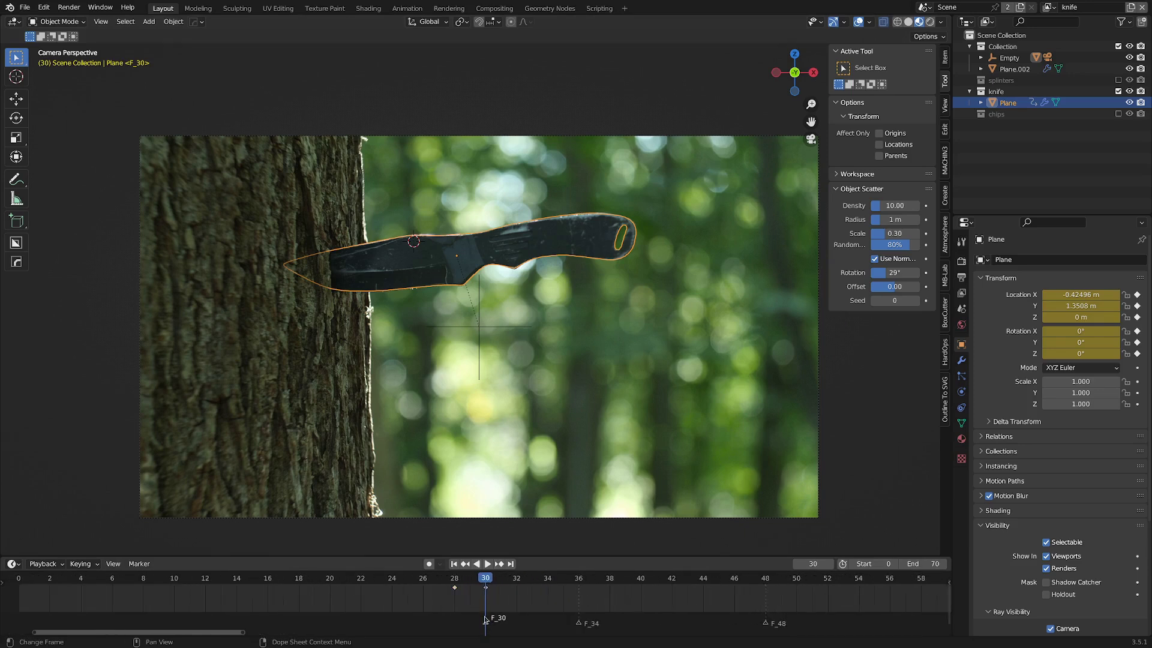
# Step: Keyframe the knife's location and rotation at frame 30 and at its flying position on frame 28
pyautogui.press('i')
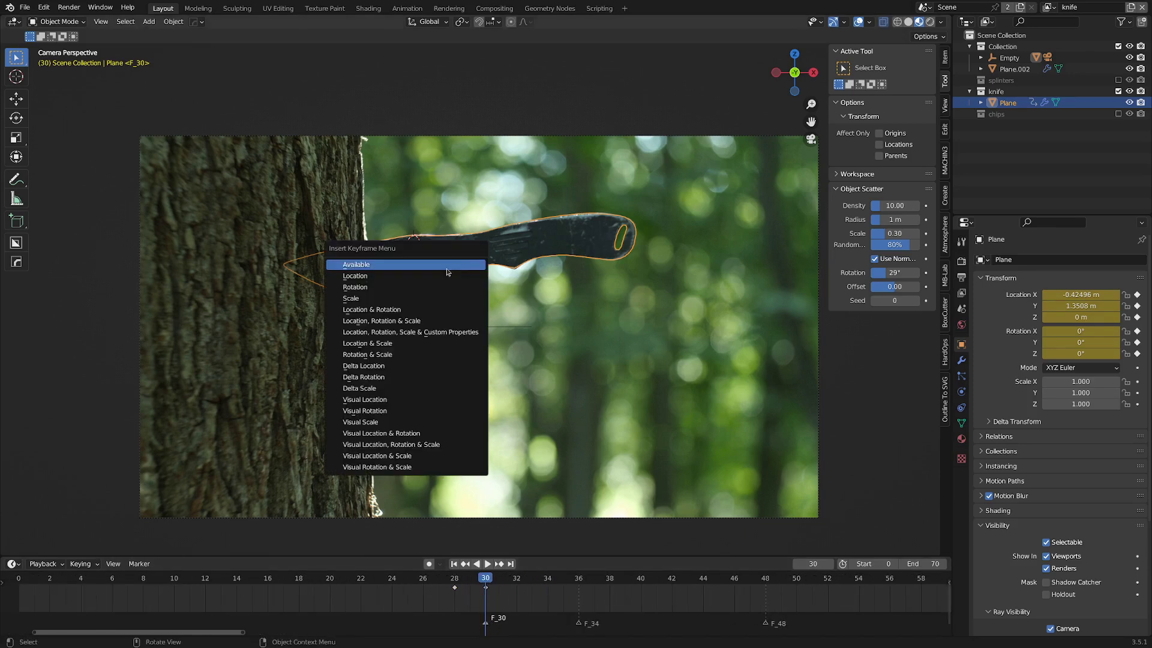
pyautogui.click(408, 315)
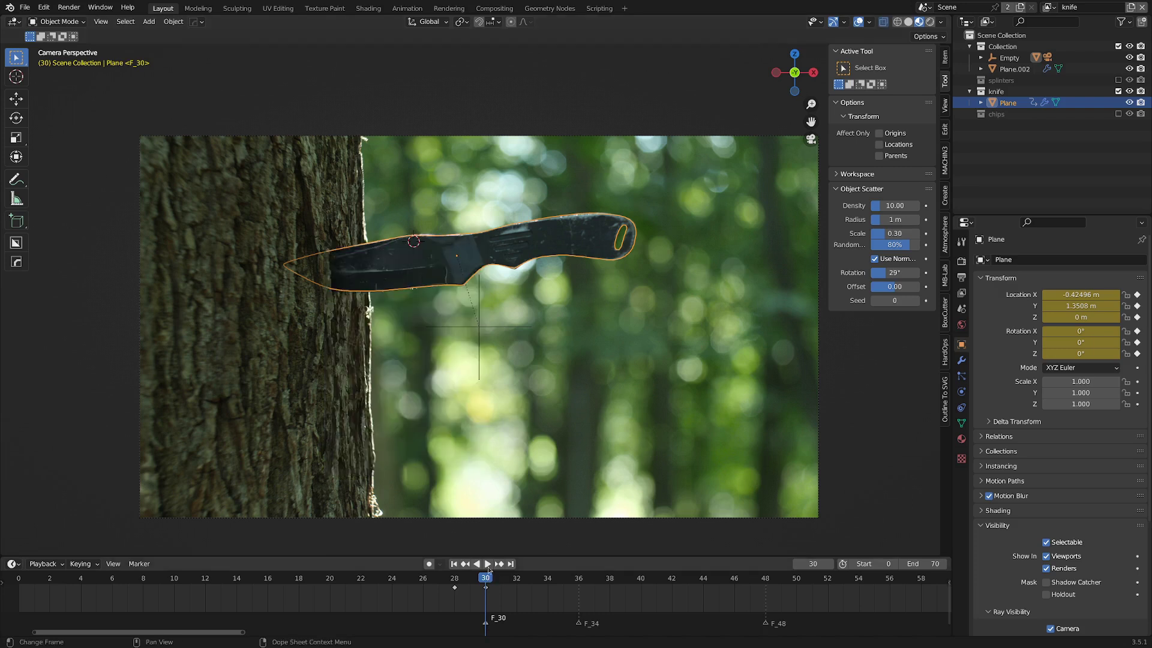
pyautogui.scroll(1, 527, 416)
pyautogui.moveTo(479, 582); pyautogui.dragTo(456, 583)
pyautogui.scroll(-4, 542, 334)
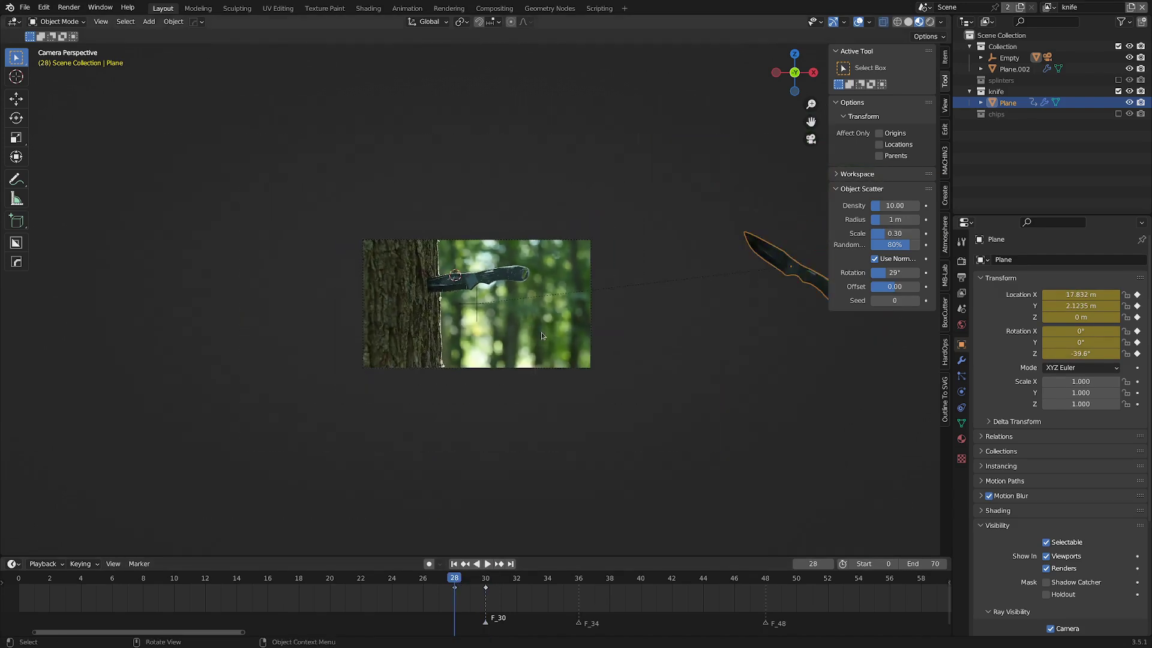
pyautogui.keyDown('shift'); pyautogui.moveTo(637, 358); pyautogui.dragTo(525, 401, button='middle'); pyautogui.keyUp('shift')
pyautogui.click(479, 586)
pyautogui.press('Escape')
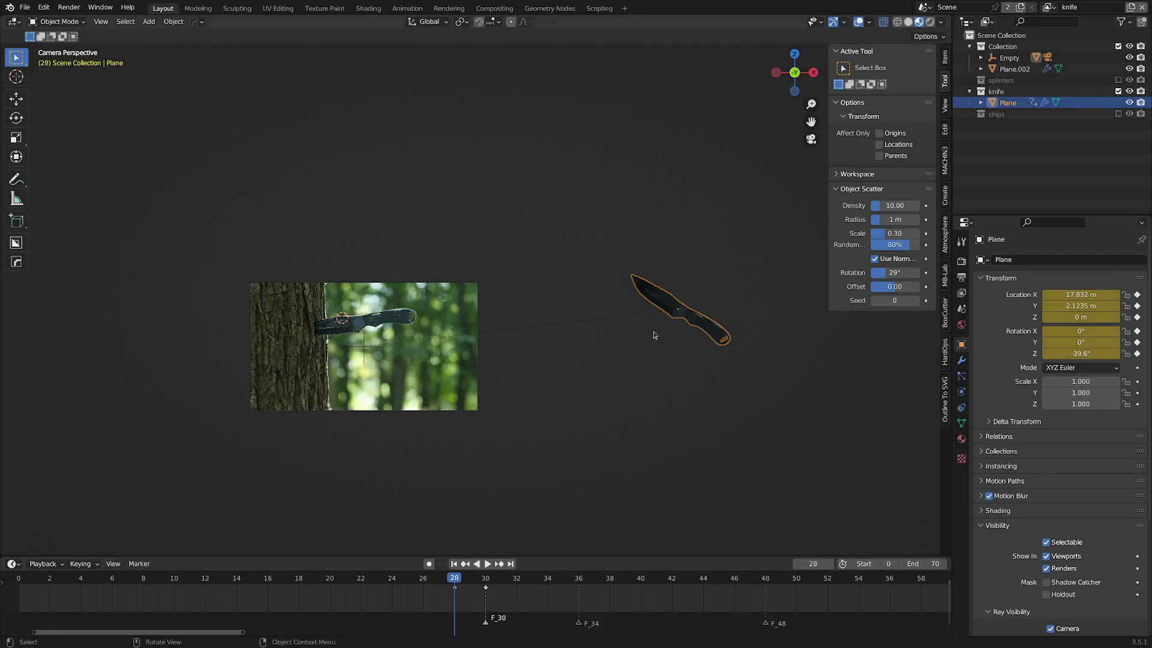
pyautogui.press('i')
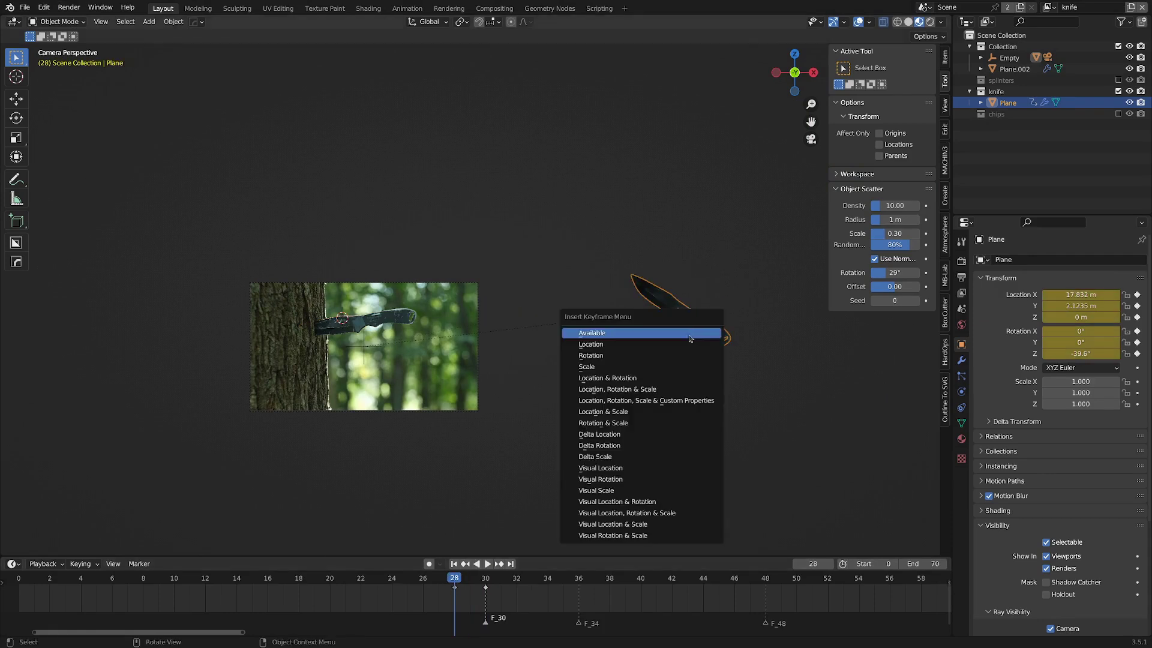
pyautogui.click(658, 381)
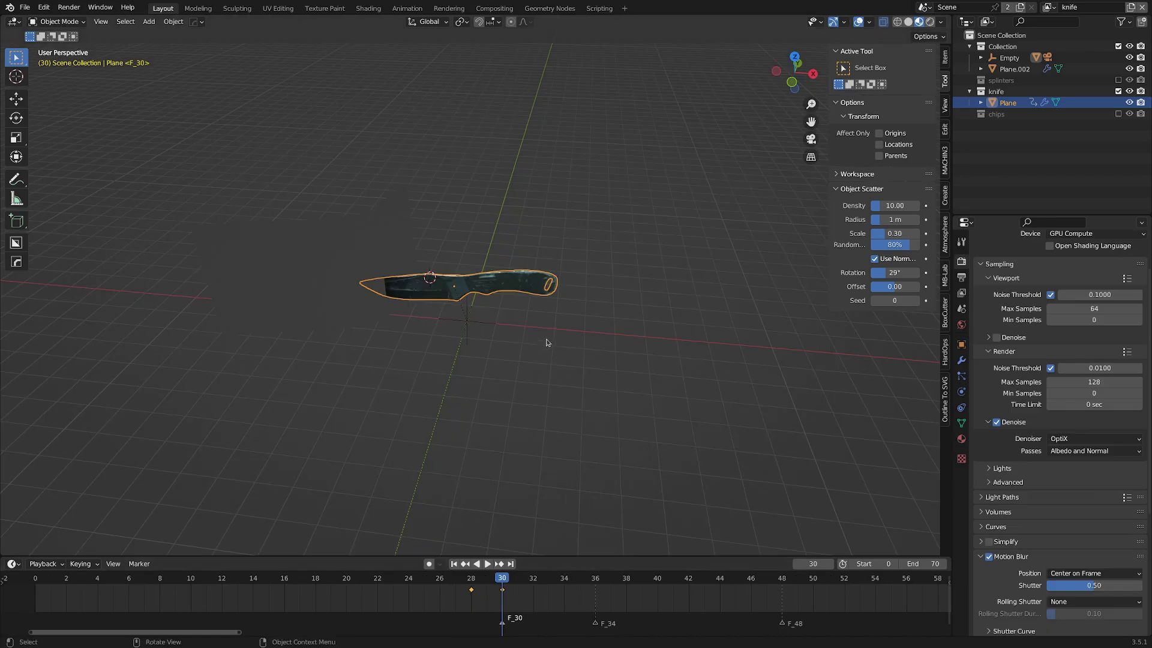
pyautogui.click(548, 342)
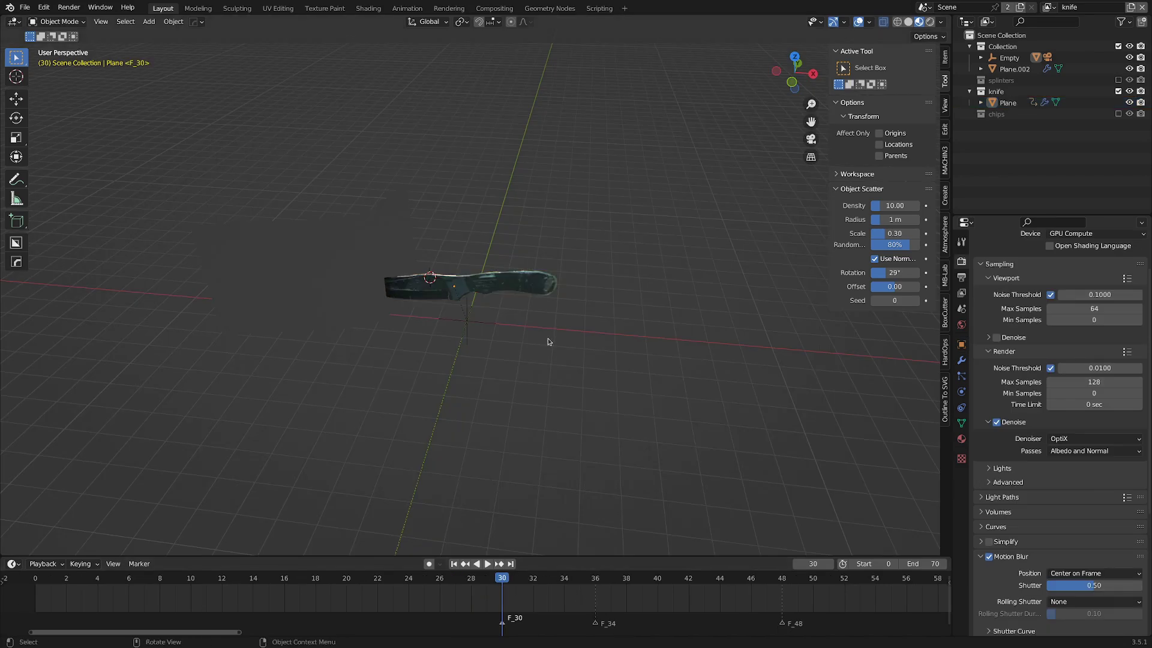
# Step: Set the interpolation mode of the knife's selected keyframes to Linear
pyautogui.click(506, 282)
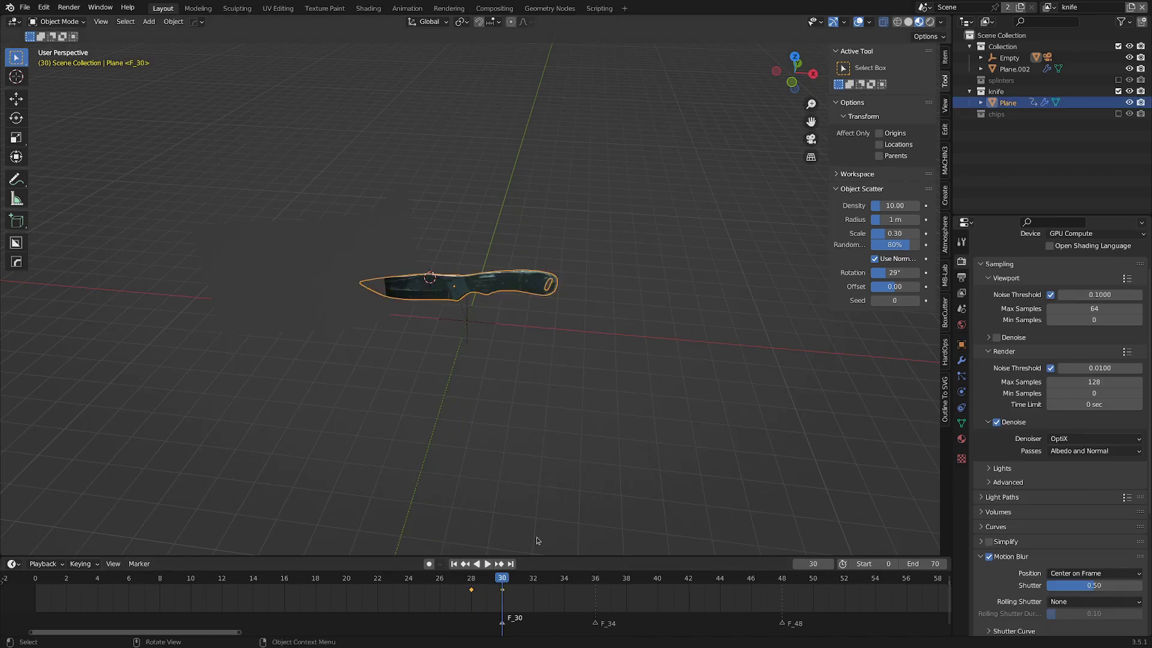
pyautogui.rightClick(486, 598)
pyautogui.moveTo(495, 558)
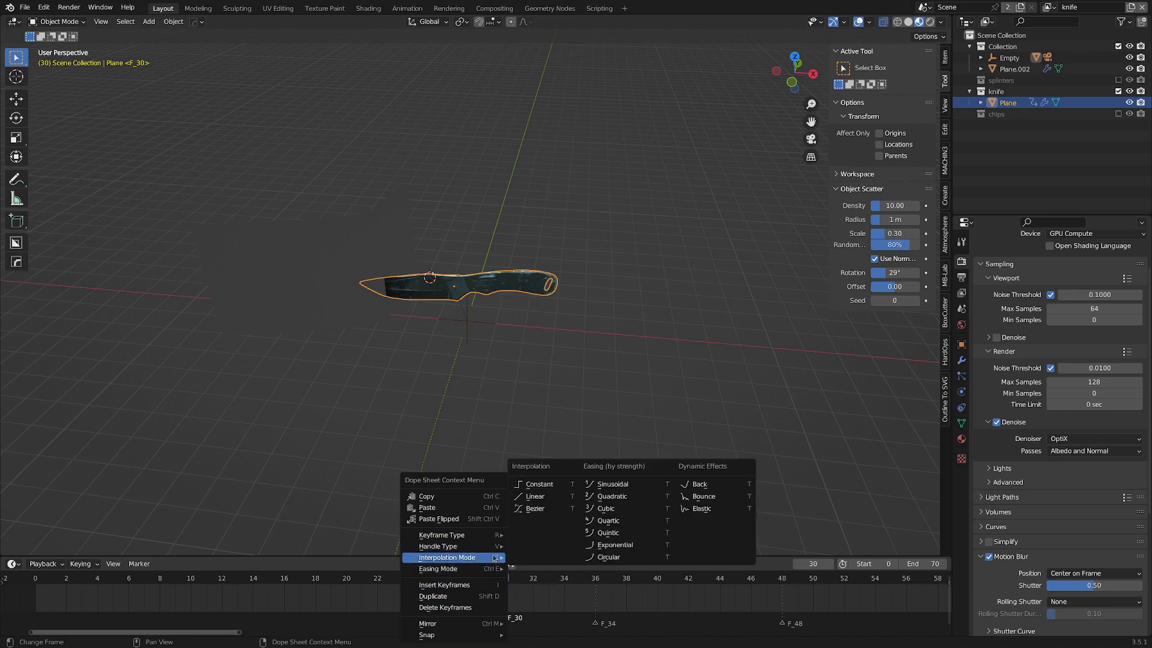
pyautogui.click(562, 497)
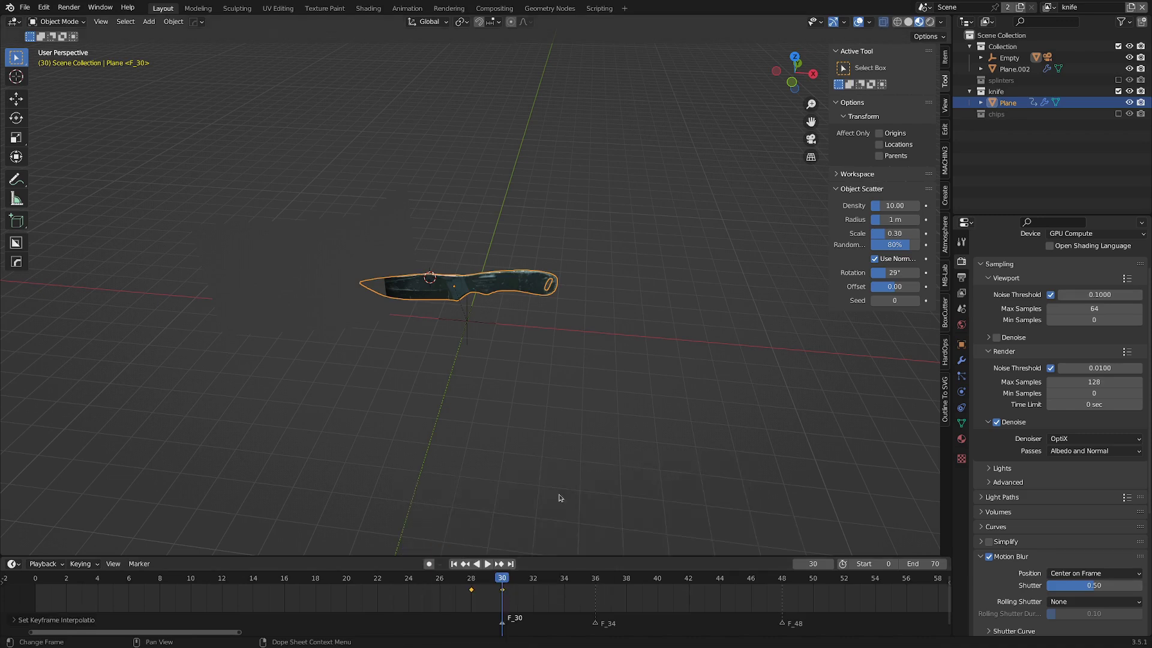
pyautogui.moveTo(557, 491); pyautogui.dragTo(557, 482, button='middle')
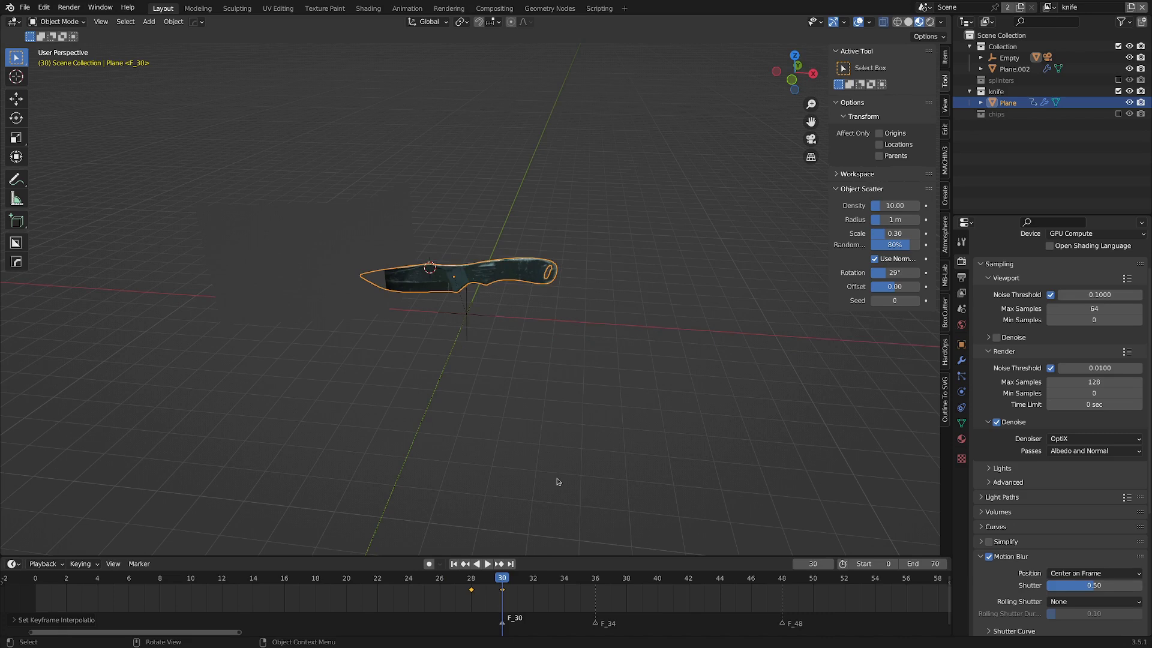
pyautogui.scroll(2, 477, 318)
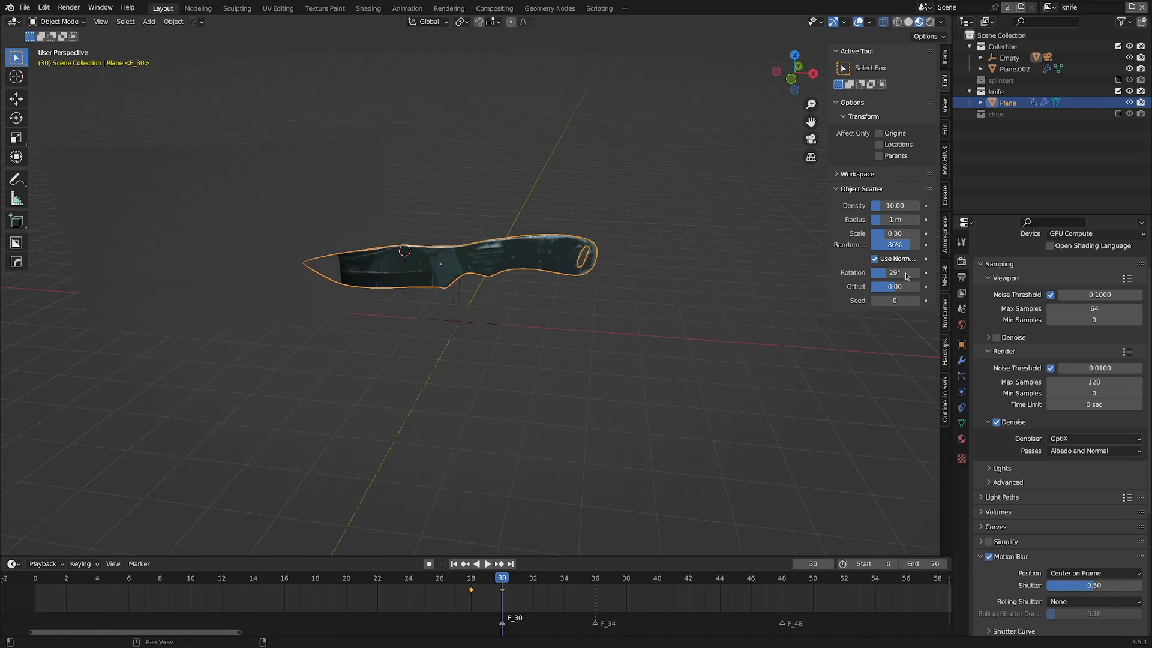
pyautogui.scroll(-3, 1002, 501)
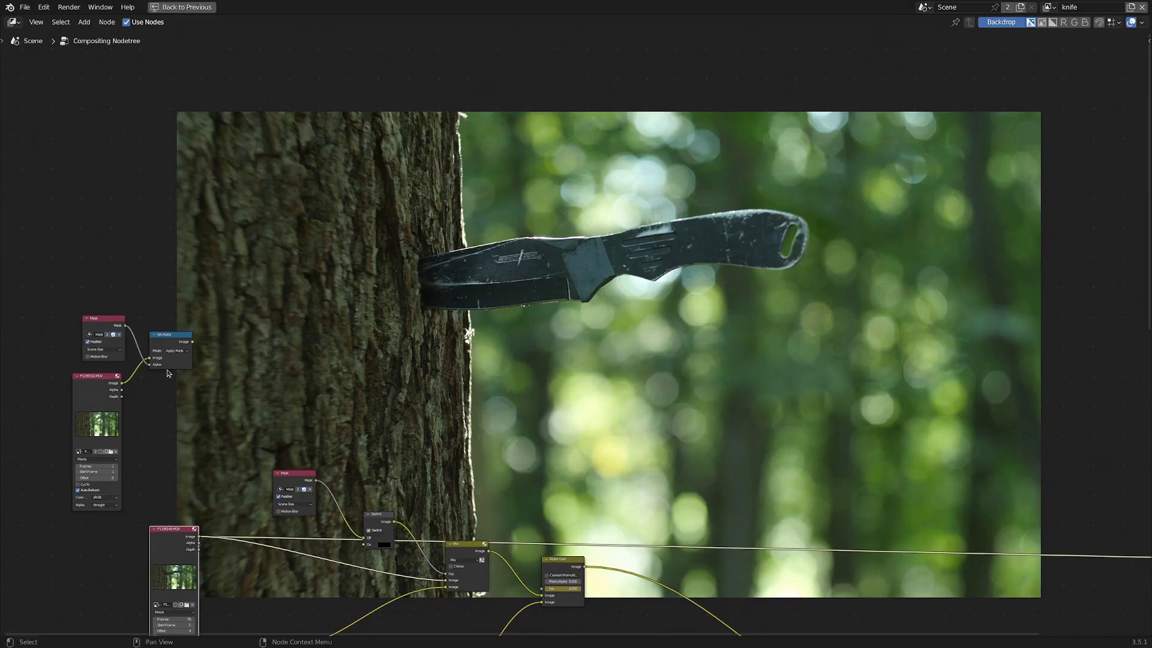
# Step: Preview the masked clean patch from the Set Alpha node and compare it with the original knife footage in the compositor backdrop
pyautogui.keyDown('ctrl'); pyautogui.keyDown('shift'); pyautogui.click(166, 341); pyautogui.keyUp('shift'); pyautogui.keyUp('ctrl')
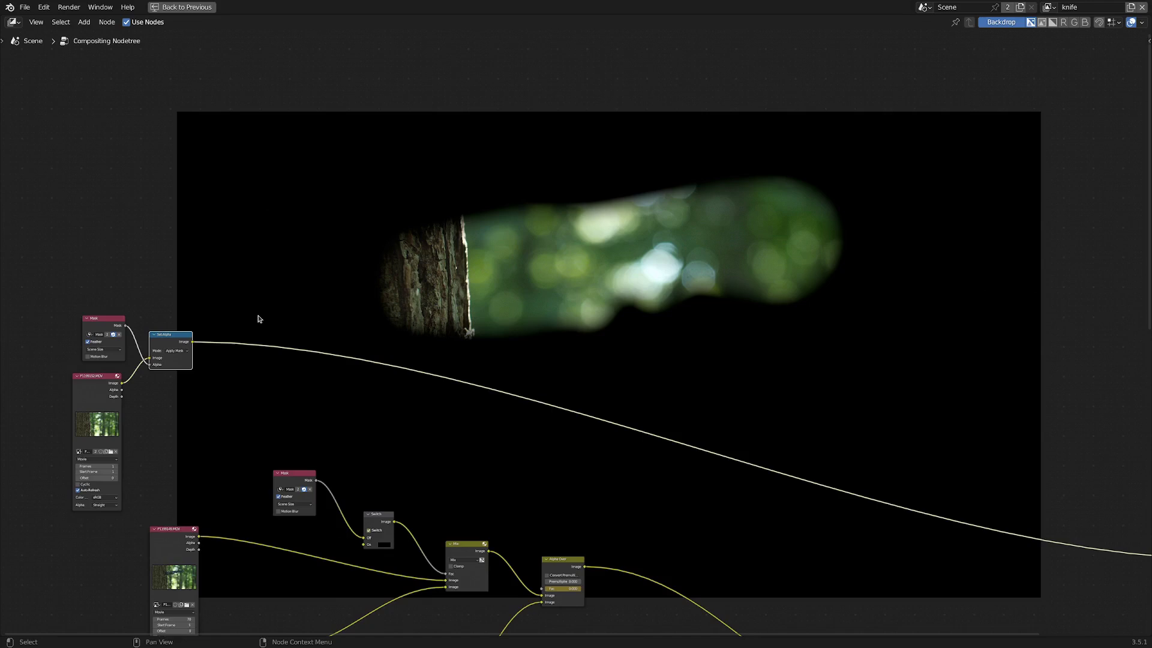
pyautogui.moveTo(374, 293); pyautogui.dragTo(351, 367, button='middle')
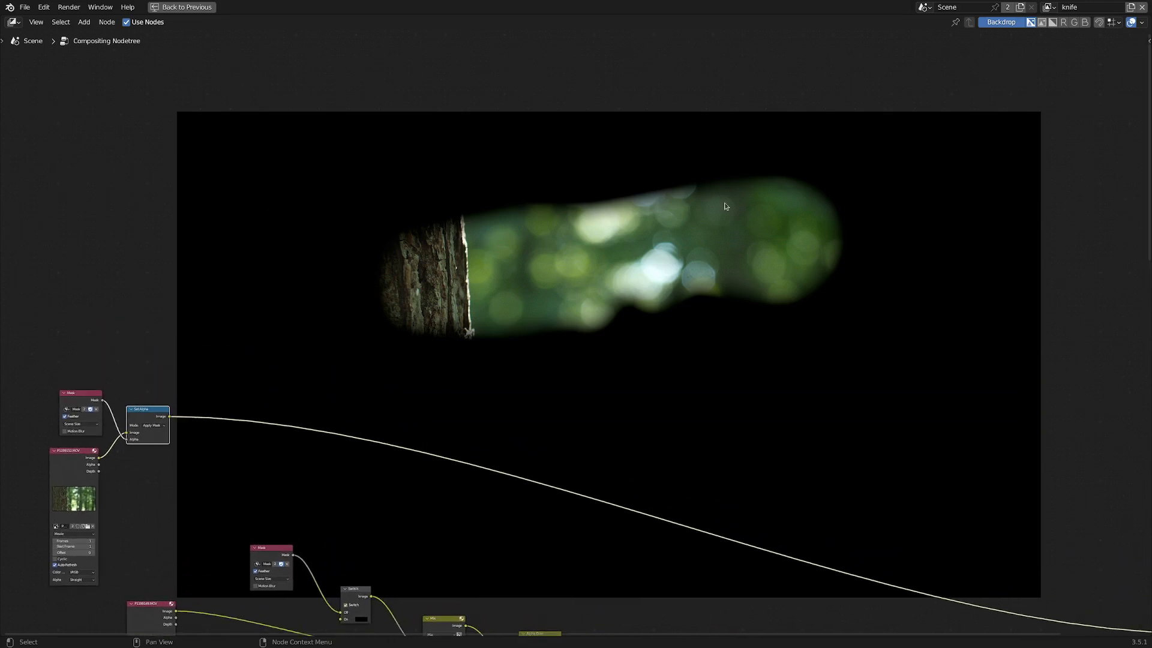
pyautogui.moveTo(446, 378); pyautogui.dragTo(509, 243, button='middle')
pyautogui.keyDown('ctrl'); pyautogui.keyDown('shift'); pyautogui.click(217, 480); pyautogui.keyUp('shift'); pyautogui.keyUp('ctrl')
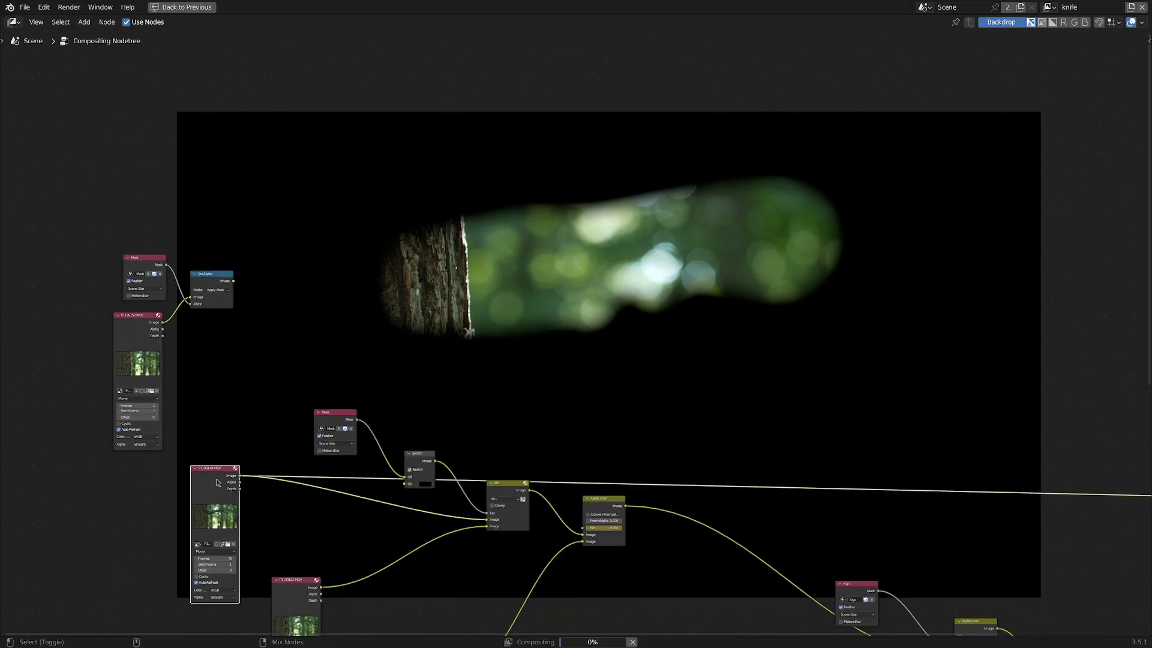
pyautogui.moveTo(552, 329); pyautogui.dragTo(498, 388, button='middle')
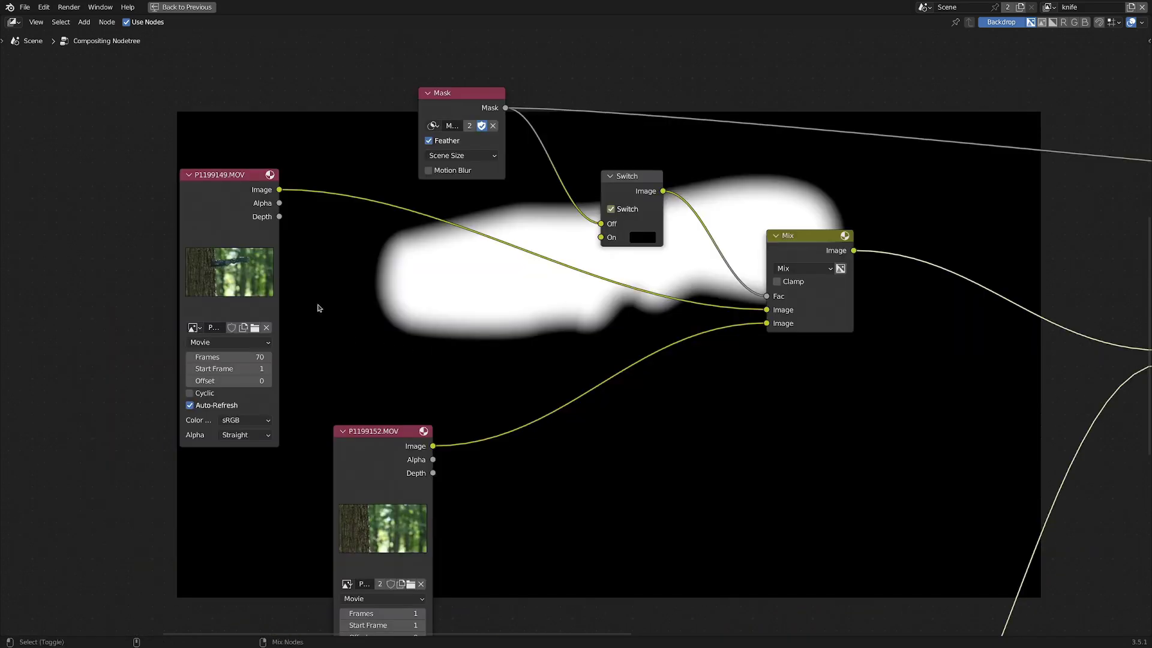
pyautogui.moveTo(317, 309); pyautogui.dragTo(288, 339, button='middle')
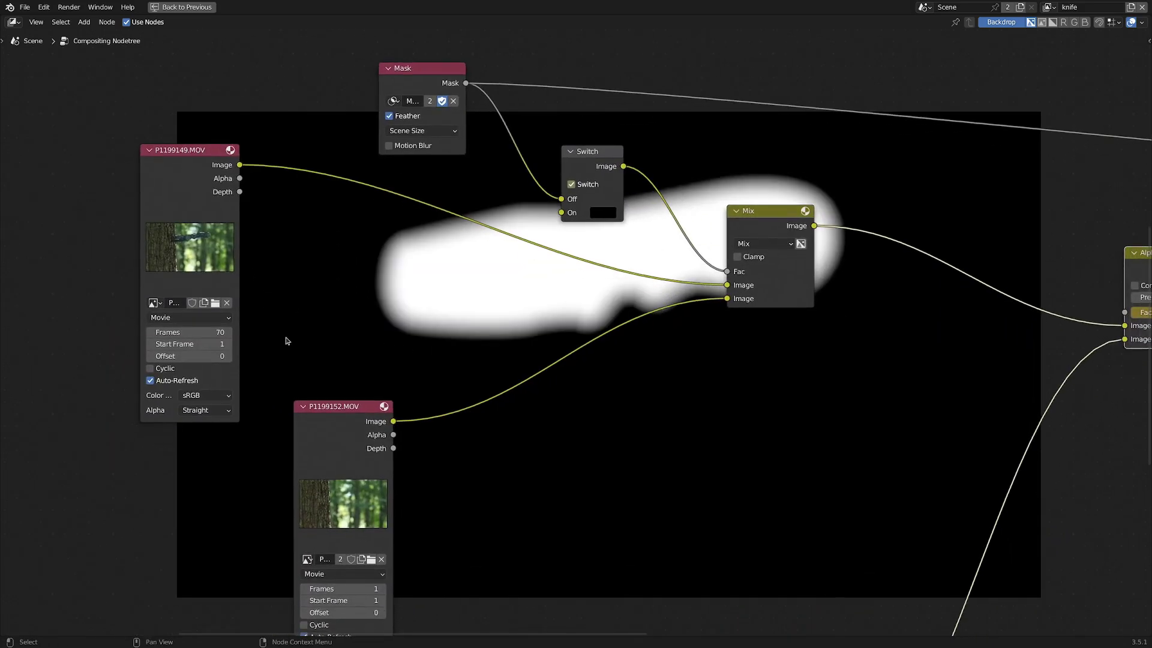
# Step: Preview the P1199149.MOV, P1199152.MOV, Mask and Mix node outputs in turn over the compositor backdrop
pyautogui.keyDown('ctrl'); pyautogui.keyDown('shift'); pyautogui.click(199, 159); pyautogui.keyUp('shift'); pyautogui.keyUp('ctrl')
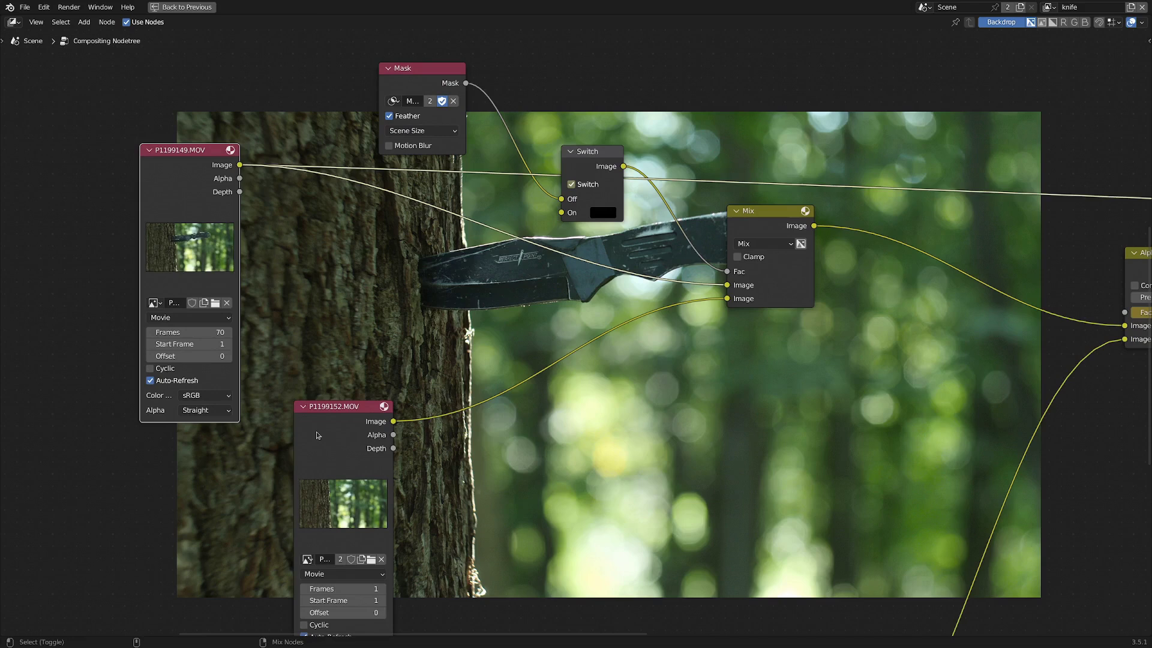
pyautogui.keyDown('ctrl'); pyautogui.keyDown('shift'); pyautogui.click(317, 435); pyautogui.keyUp('shift'); pyautogui.keyUp('ctrl')
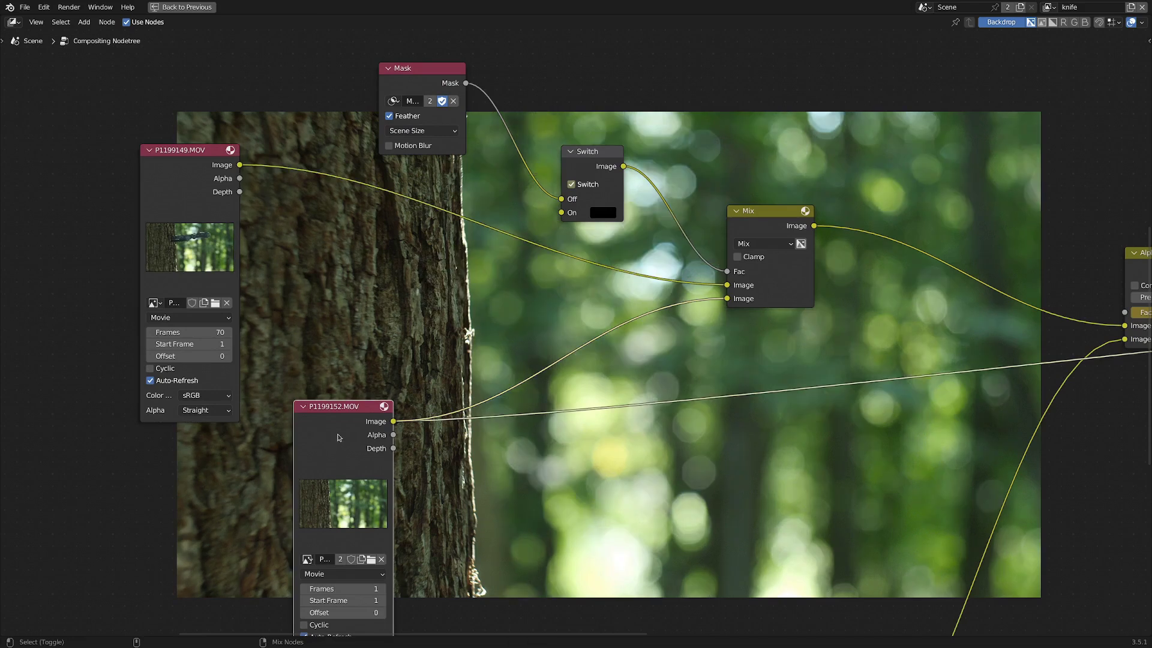
pyautogui.keyDown('ctrl'); pyautogui.keyDown('shift'); pyautogui.click(404, 73); pyautogui.keyUp('shift'); pyautogui.keyUp('ctrl')
pyautogui.keyDown('ctrl'); pyautogui.keyDown('shift'); pyautogui.click(754, 218); pyautogui.keyUp('shift'); pyautogui.keyUp('ctrl')
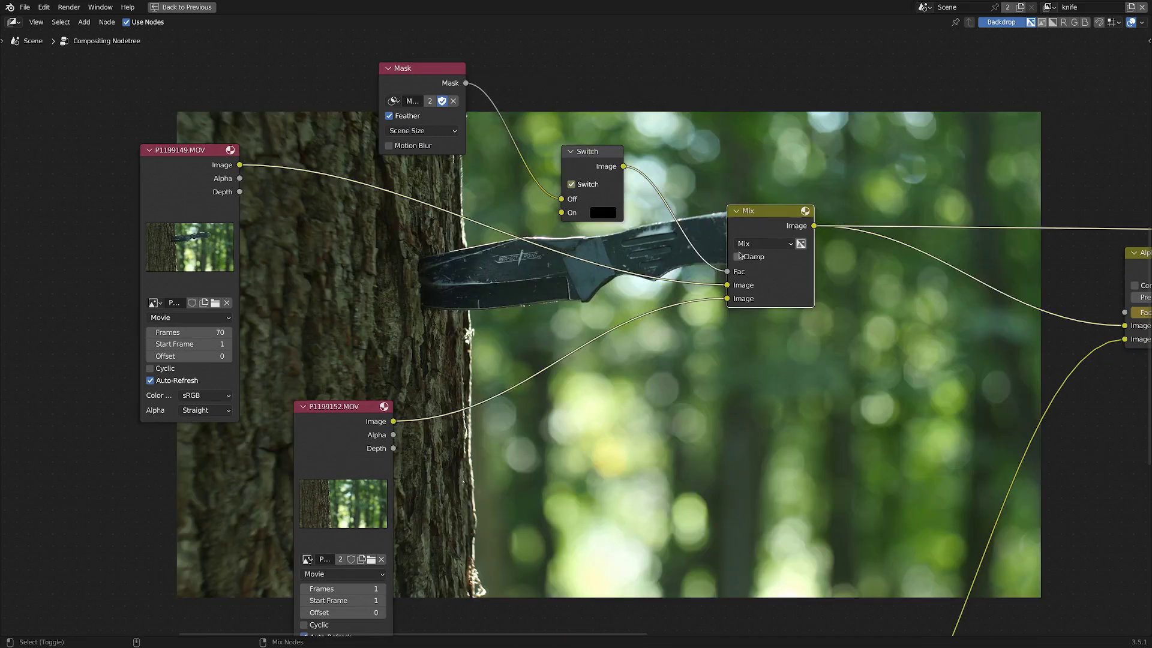
# Step: Examine the Switch node's keyframes in the Dope Sheet and how its animated state affects the mask around frame 30
pyautogui.hotkey('ctrl', 'space')
pyautogui.scroll(2, 460, 558)
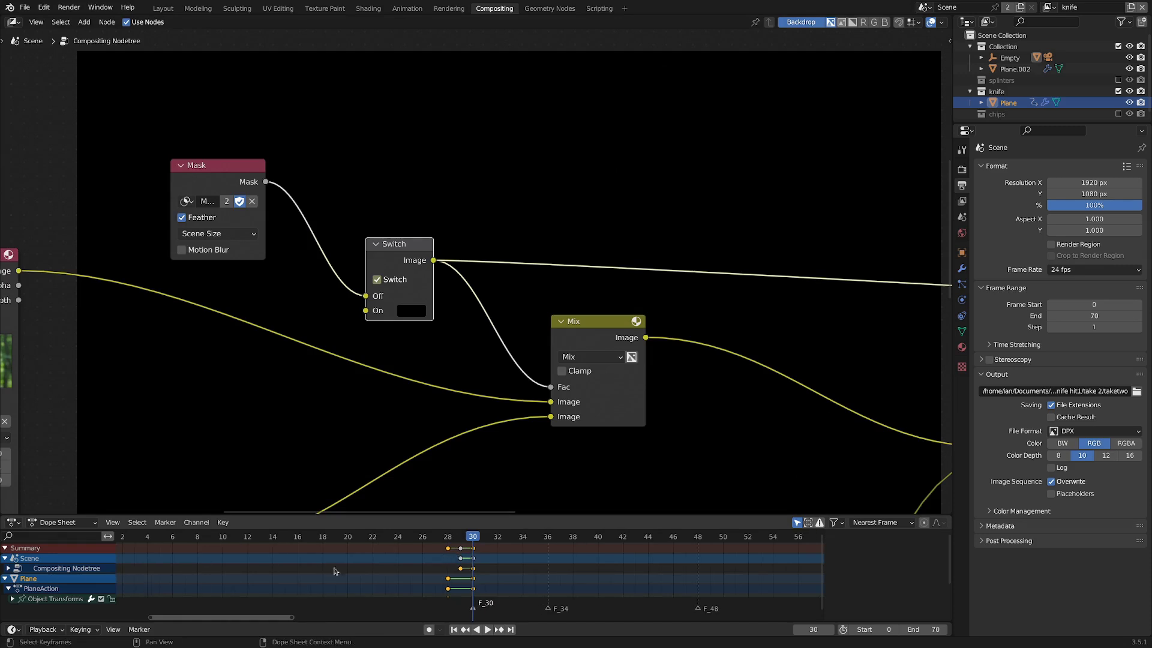
pyautogui.hotkey('ctrl', 'space')
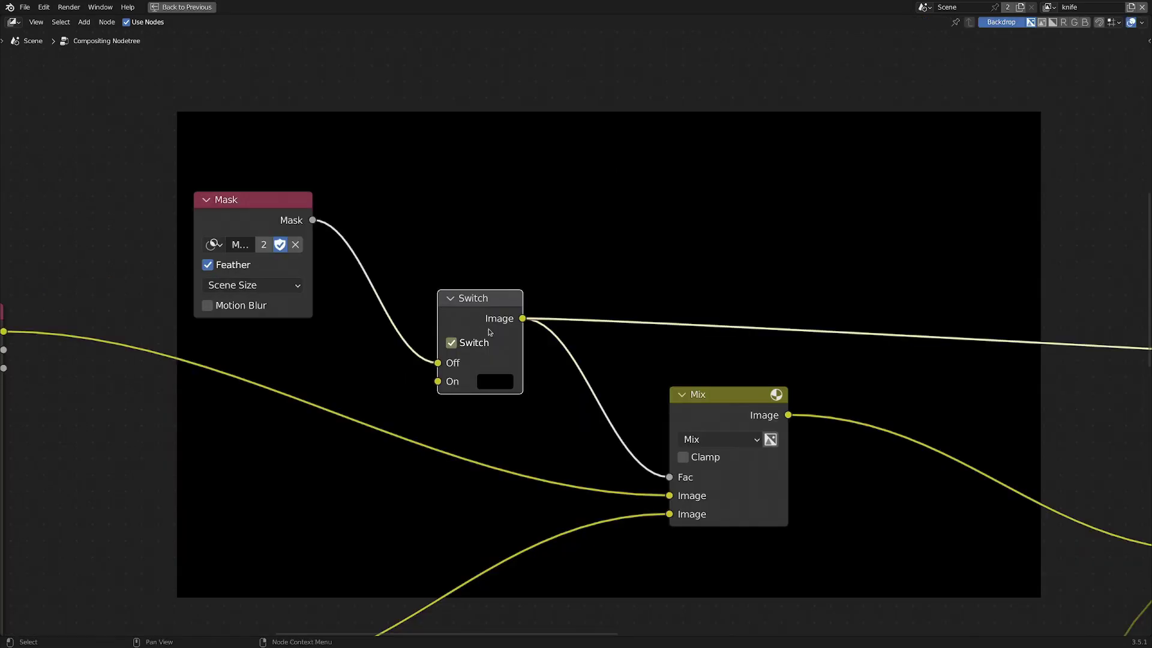
pyautogui.click(500, 348)
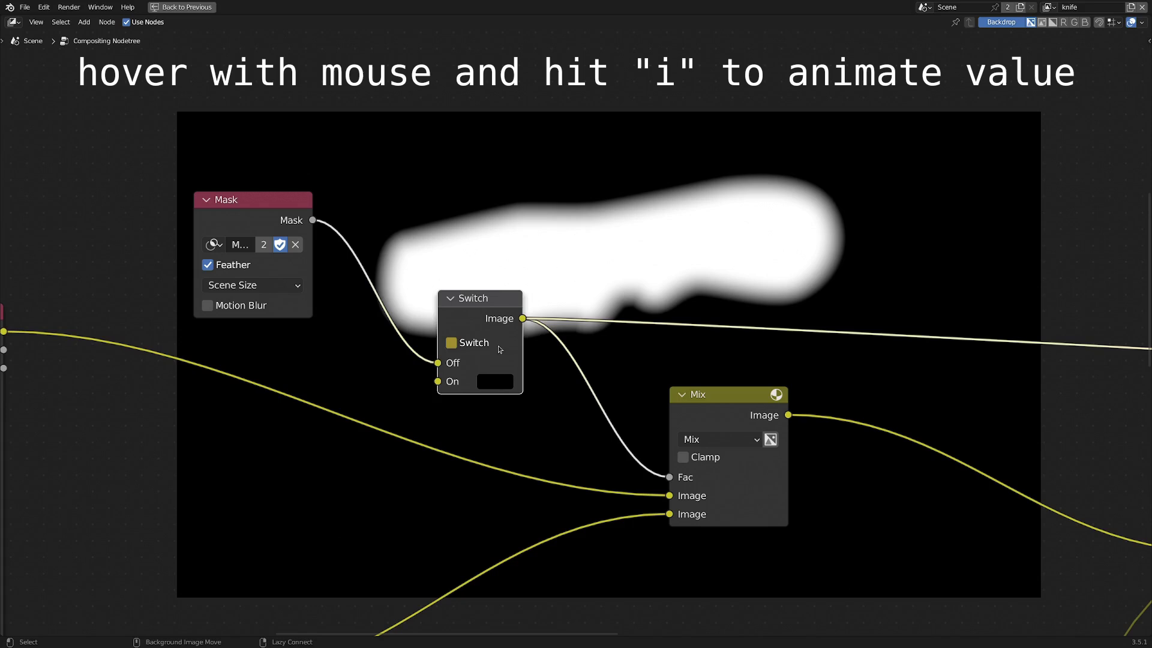
pyautogui.keyDown('alt'); pyautogui.scroll(1, 462, 351); pyautogui.keyUp('alt')
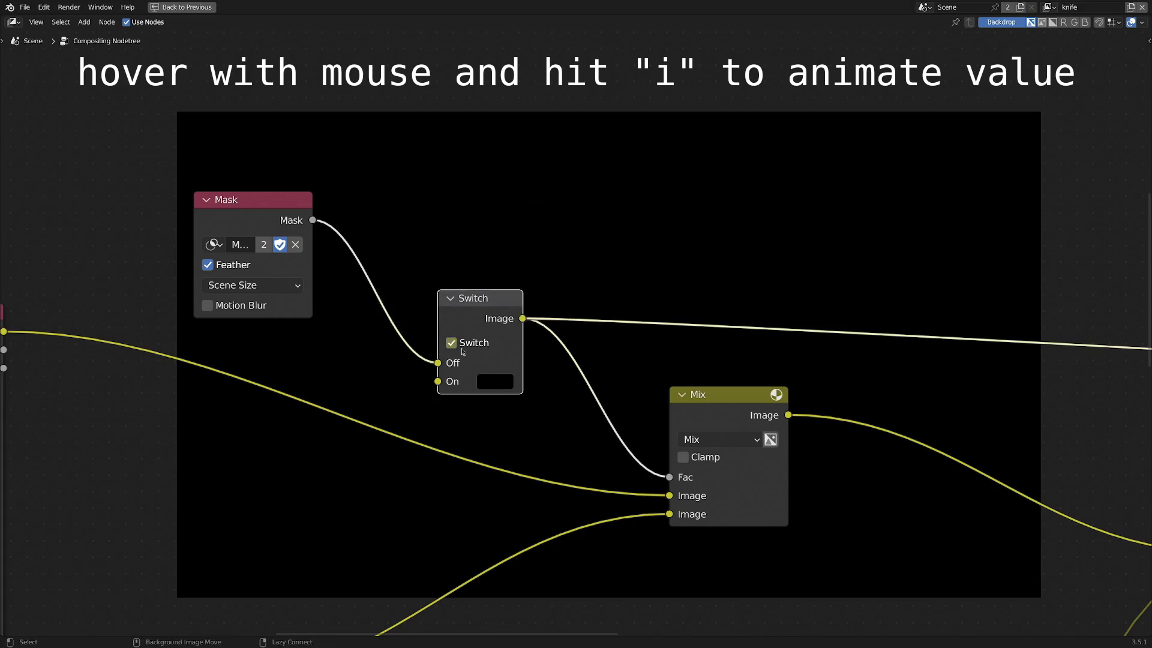
pyautogui.hotkey('ctrl', 'space')
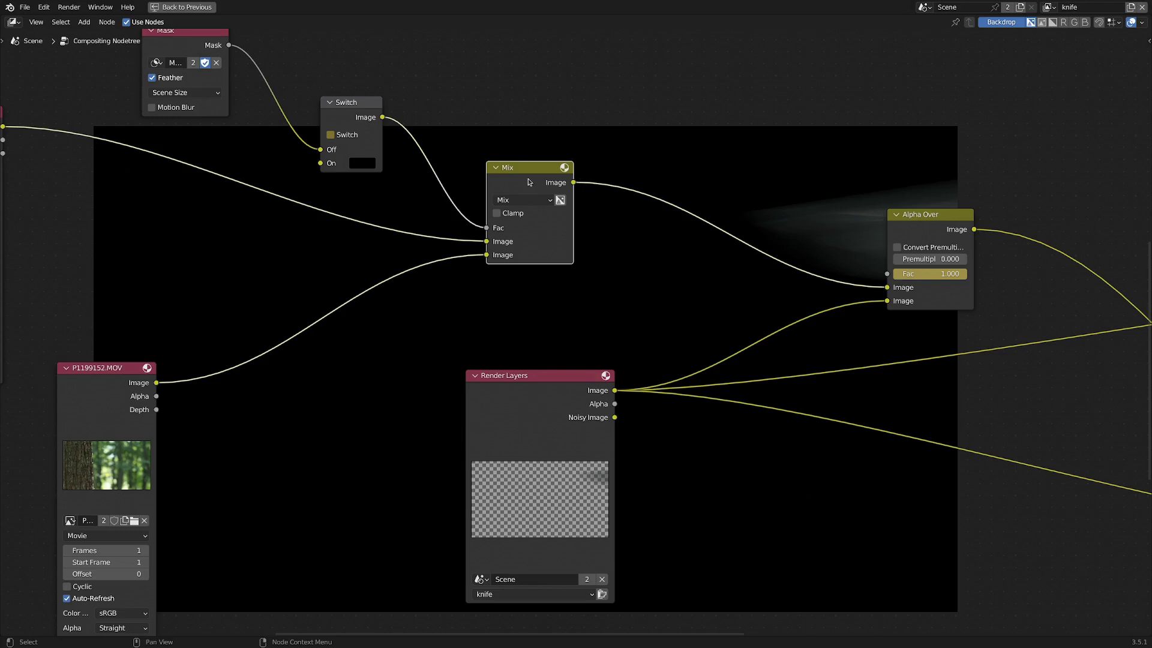
# Step: Move the Mix node slightly up and the Alpha Over node up and left, and preview the Render Layers output
pyautogui.moveTo(531, 179); pyautogui.dragTo(531, 128)
pyautogui.moveTo(924, 223); pyautogui.dragTo(864, 190)
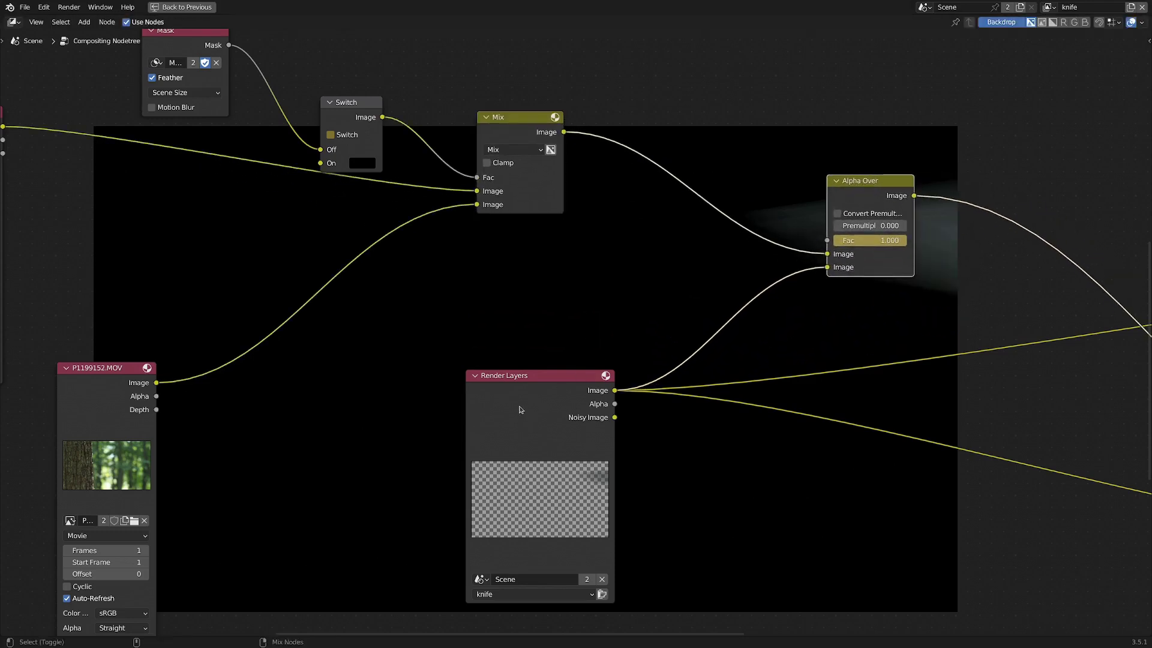
pyautogui.keyDown('ctrl'); pyautogui.keyDown('shift'); pyautogui.click(521, 409); pyautogui.keyUp('shift'); pyautogui.keyUp('ctrl')
pyautogui.moveTo(558, 414); pyautogui.dragTo(364, 529, button='middle')
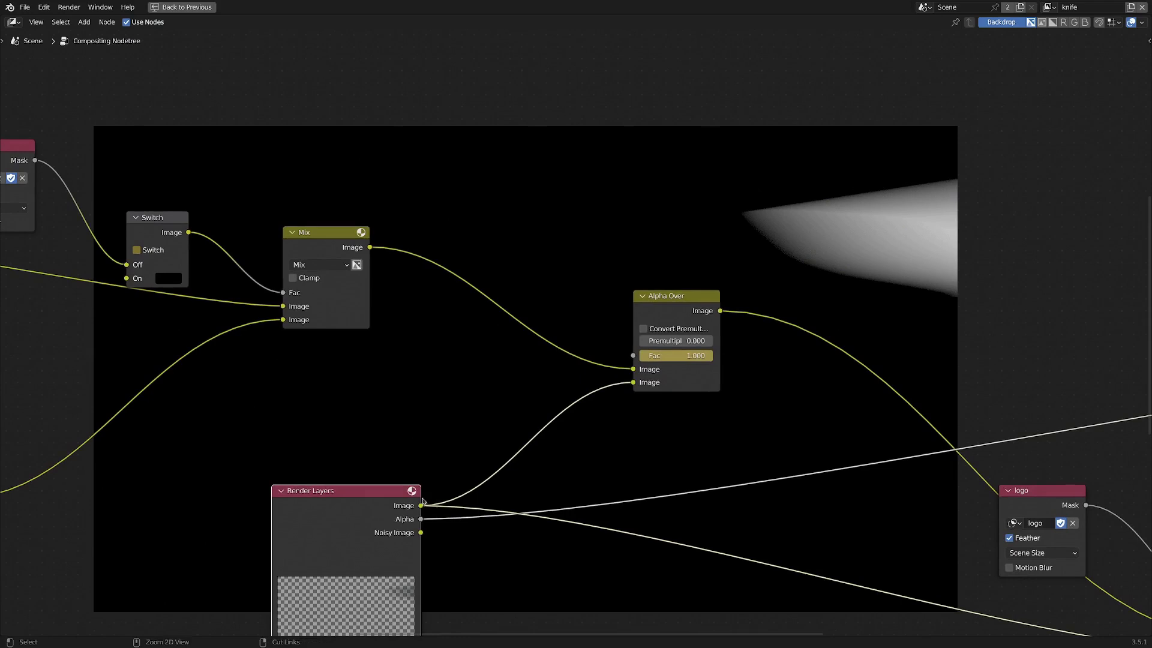
pyautogui.keyDown('ctrl'); pyautogui.keyDown('shift'); pyautogui.click(421, 503); pyautogui.keyUp('shift'); pyautogui.keyUp('ctrl')
pyautogui.moveTo(565, 389); pyautogui.dragTo(414, 468, button='middle')
# Step: Compare the Alpha Over output with the Mix output in the backdrop
pyautogui.keyDown('ctrl'); pyautogui.keyDown('shift'); pyautogui.click(521, 399); pyautogui.keyUp('shift'); pyautogui.keyUp('ctrl')
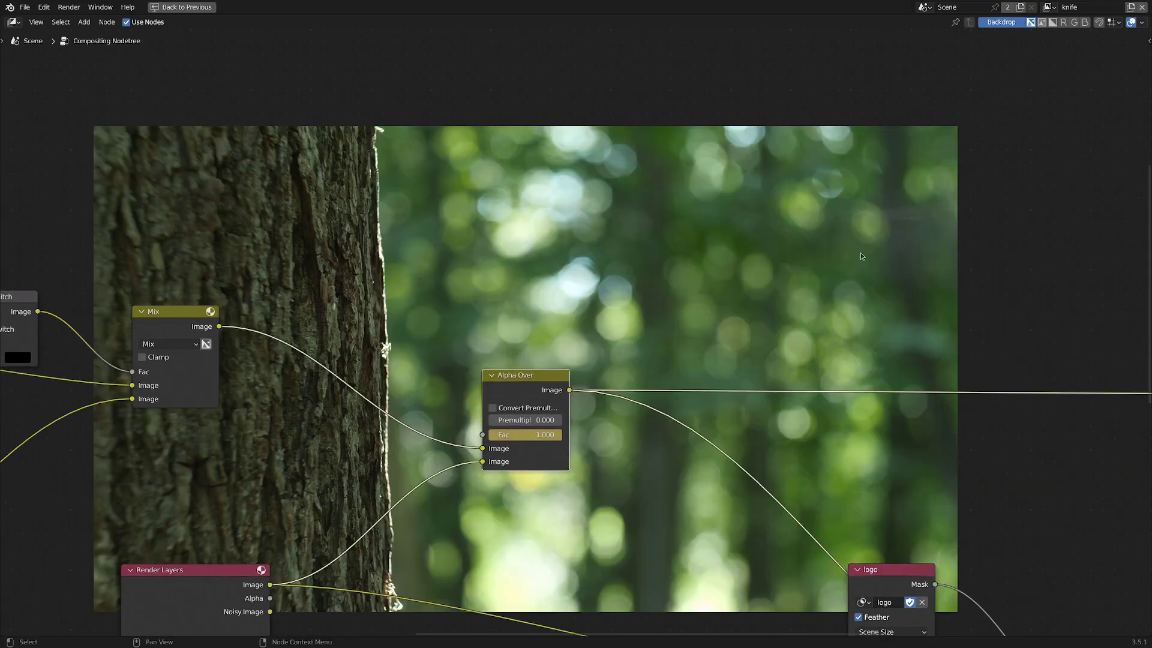
pyautogui.keyDown('ctrl'); pyautogui.keyDown('shift'); pyautogui.click(183, 329); pyautogui.keyUp('shift'); pyautogui.keyUp('ctrl')
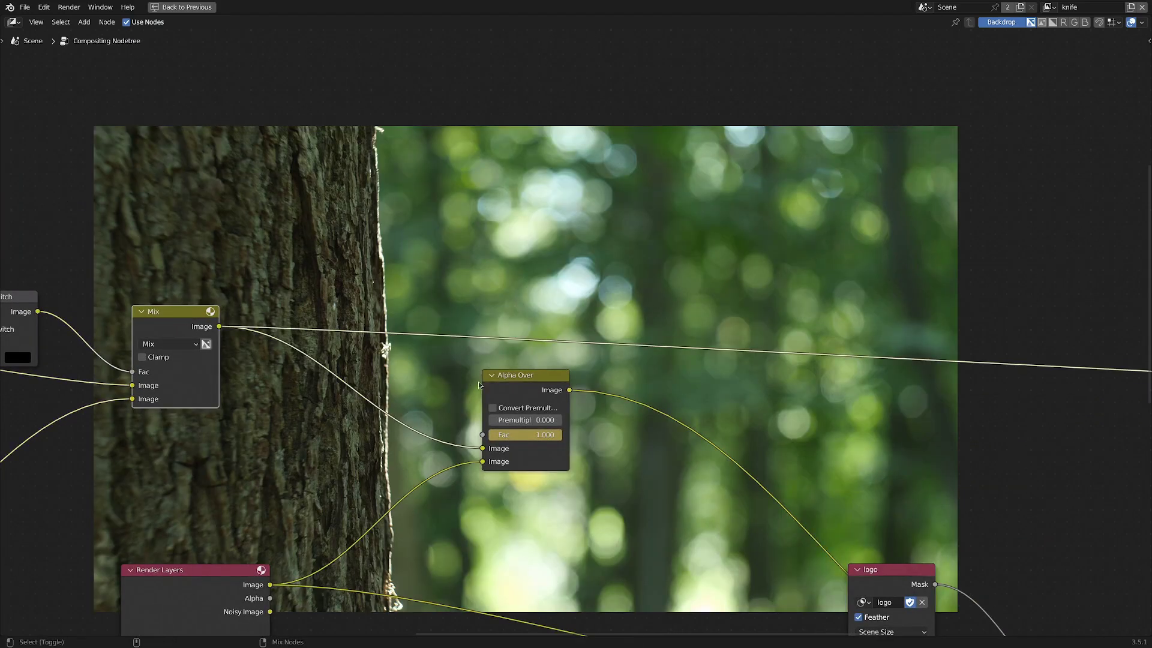
pyautogui.keyDown('ctrl'); pyautogui.keyDown('shift'); pyautogui.click(510, 386); pyautogui.keyUp('shift'); pyautogui.keyUp('ctrl')
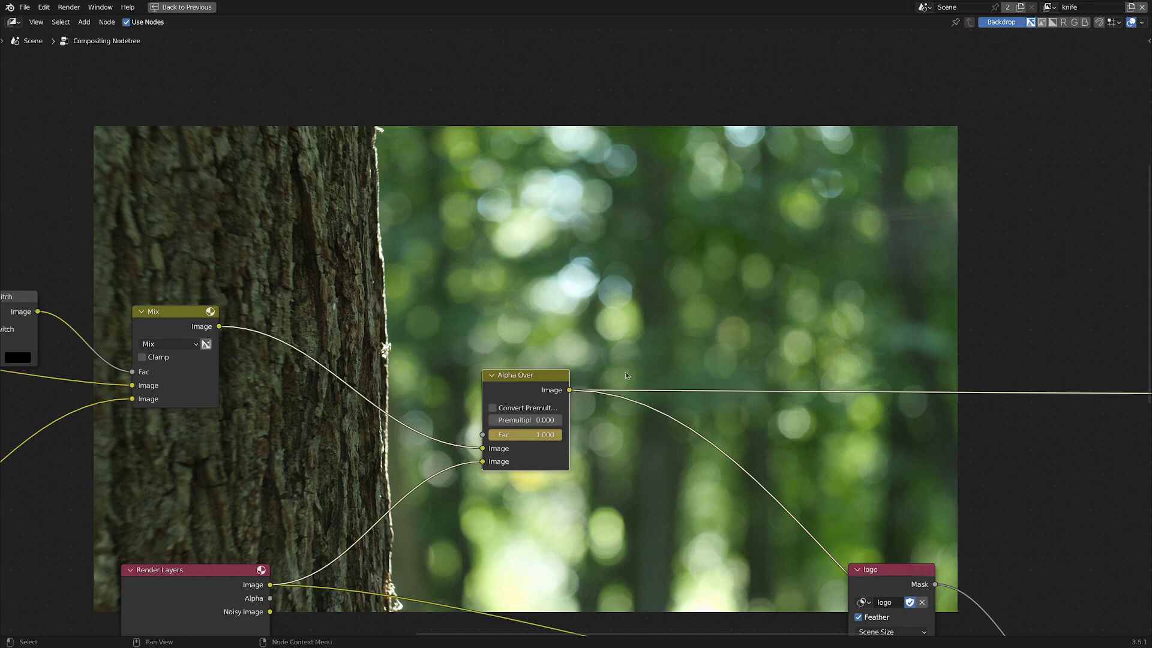
# Step: Step back and forth between frames to check how the Alpha Over node's animated Fac swaps the rendered and filmed knife
pyautogui.scroll(2, 514, 488)
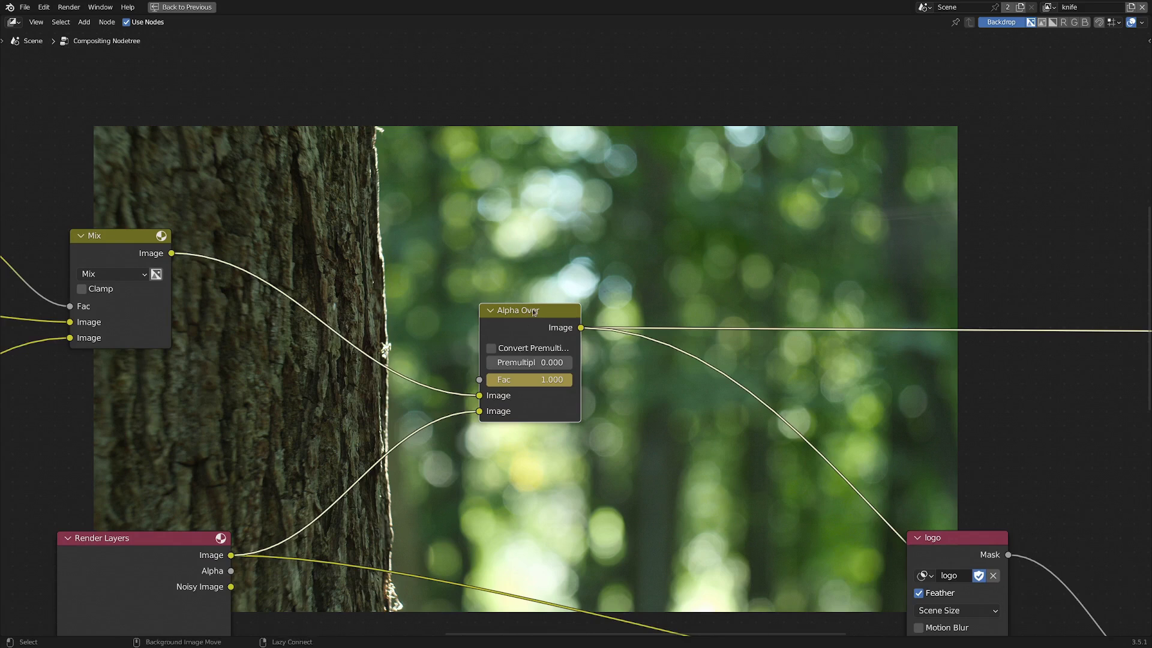
pyautogui.keyDown('alt'); pyautogui.scroll(-1, 533, 310); pyautogui.keyUp('alt')
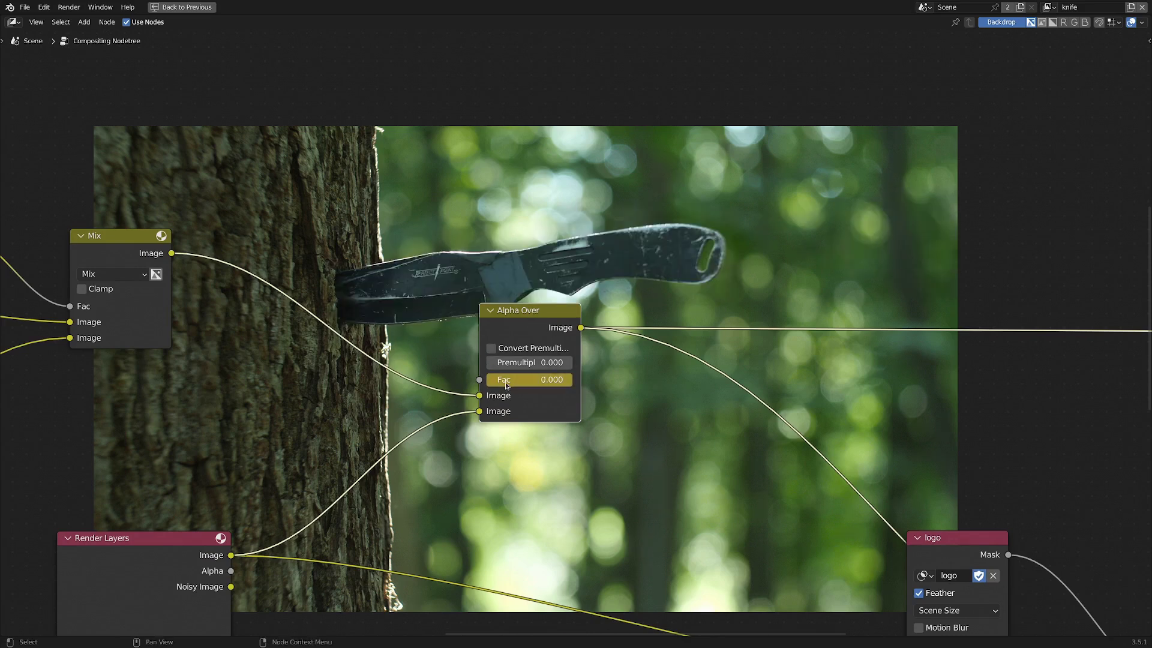
pyautogui.scroll(2, 505, 383)
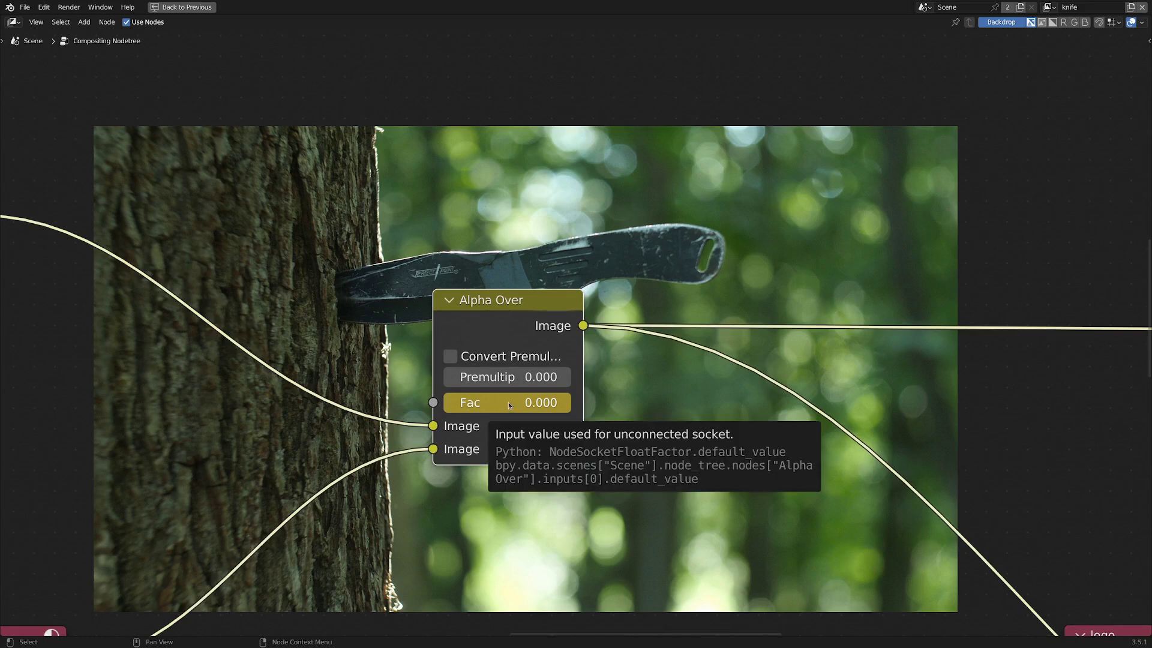
pyautogui.keyDown('alt'); pyautogui.scroll(1, 511, 411); pyautogui.keyUp('alt')
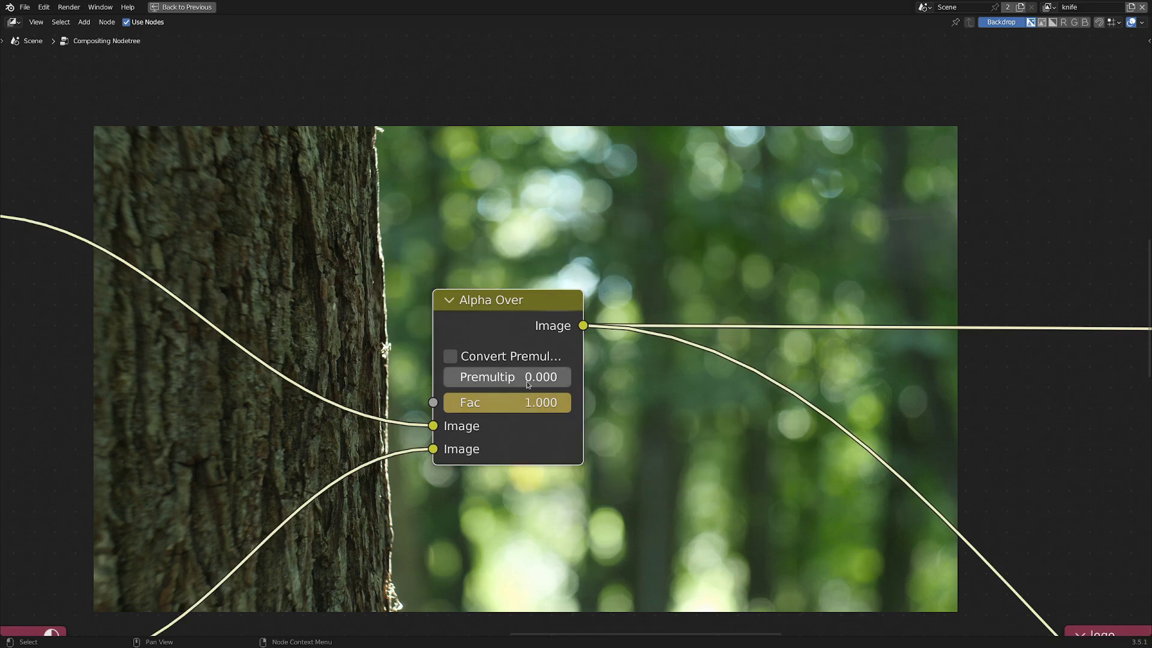
pyautogui.keyDown('alt'); pyautogui.scroll(-1, 520, 401); pyautogui.keyUp('alt')
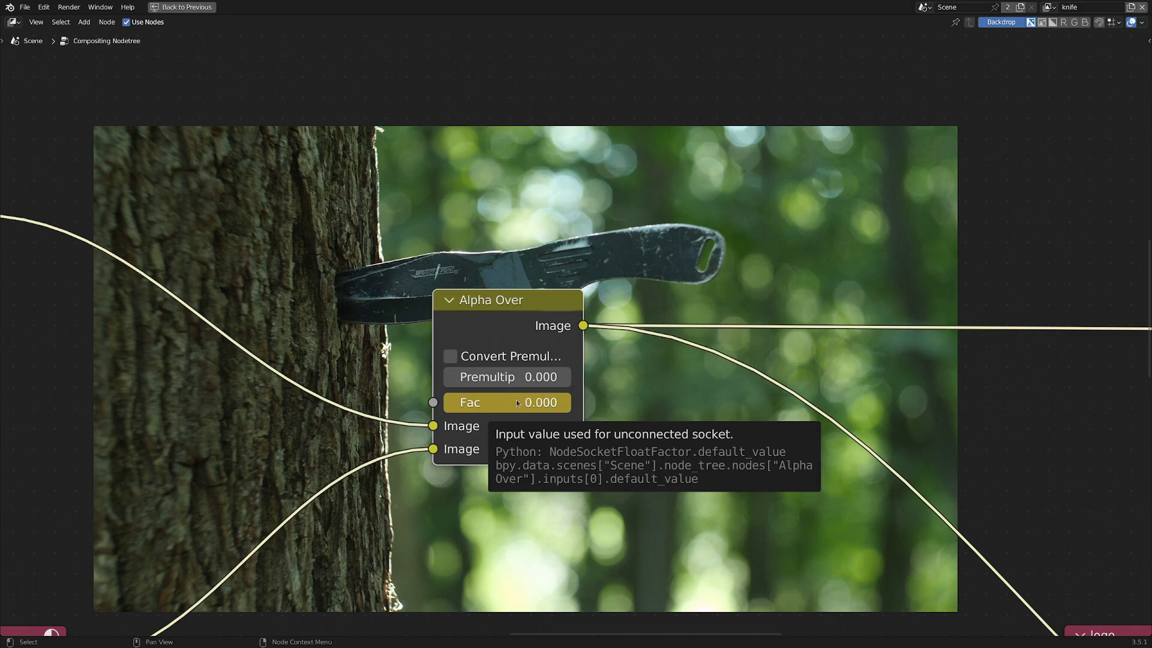